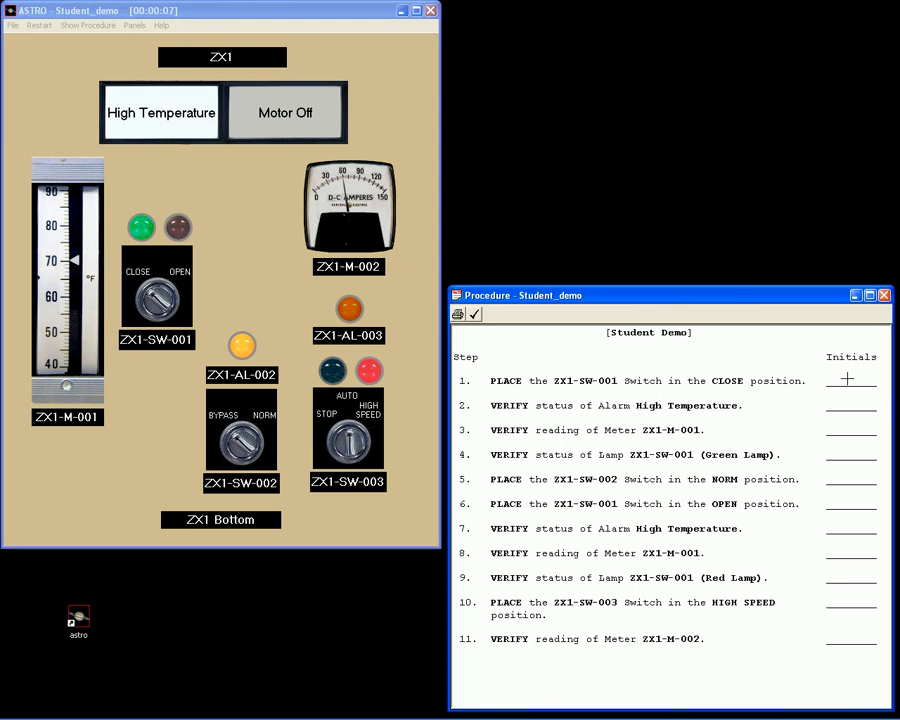
Step: Sign off procedure step 1 with the trainee's initials
{"action": "left_click", "coordinate": [848, 380]}
{"action": "type", "text": "bf"}
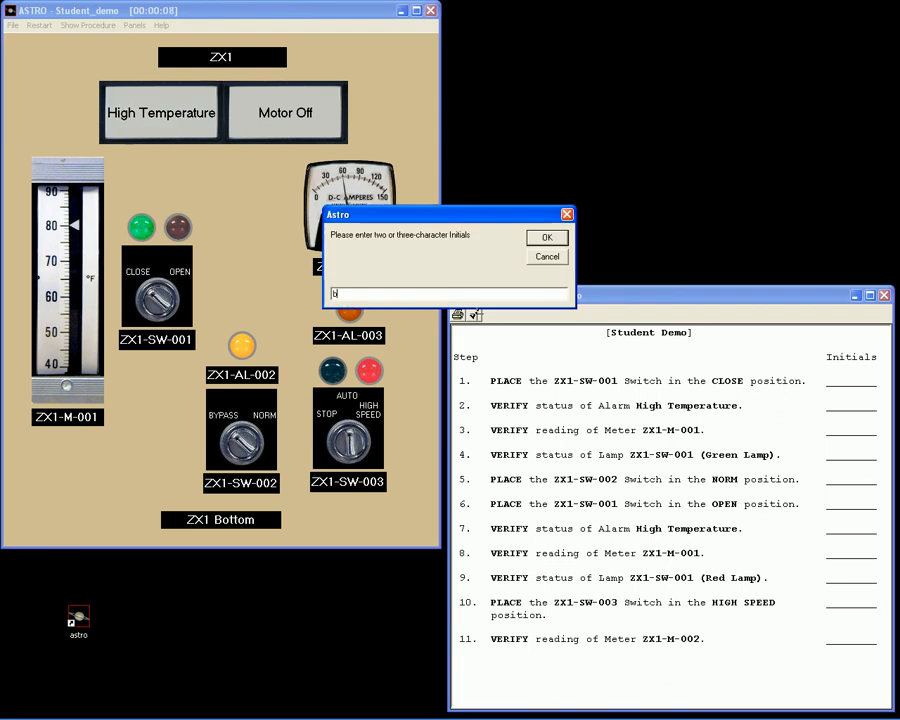
{"action": "left_click", "coordinate": [541, 237]}
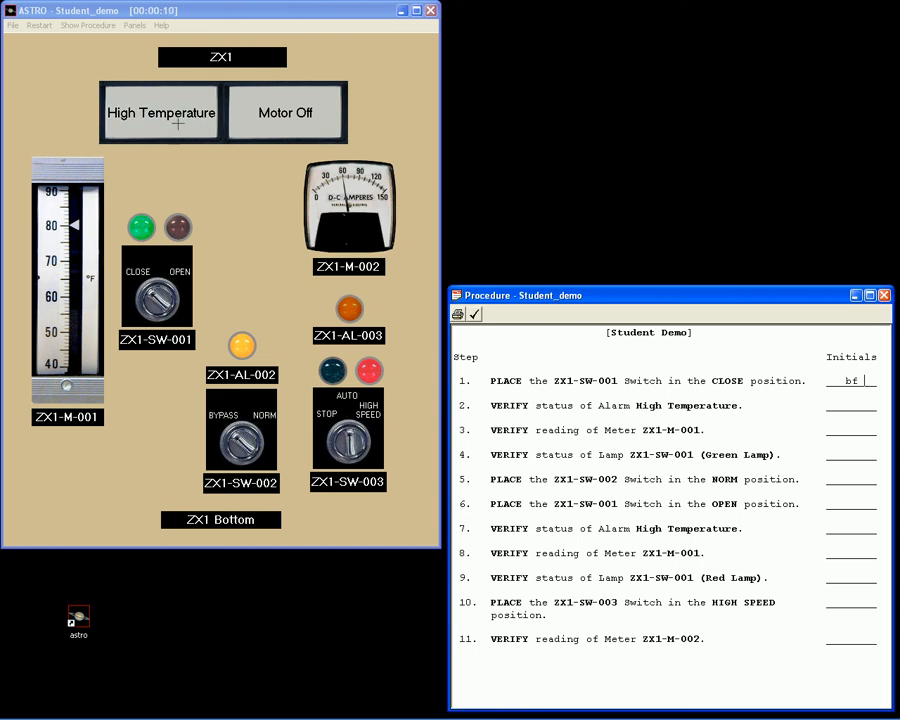
Step: Verify the High Temperature alarm as Flashing and initial procedure step 2
{"action": "left_click", "coordinate": [123, 84]}
{"action": "left_click", "coordinate": [526, 354]}
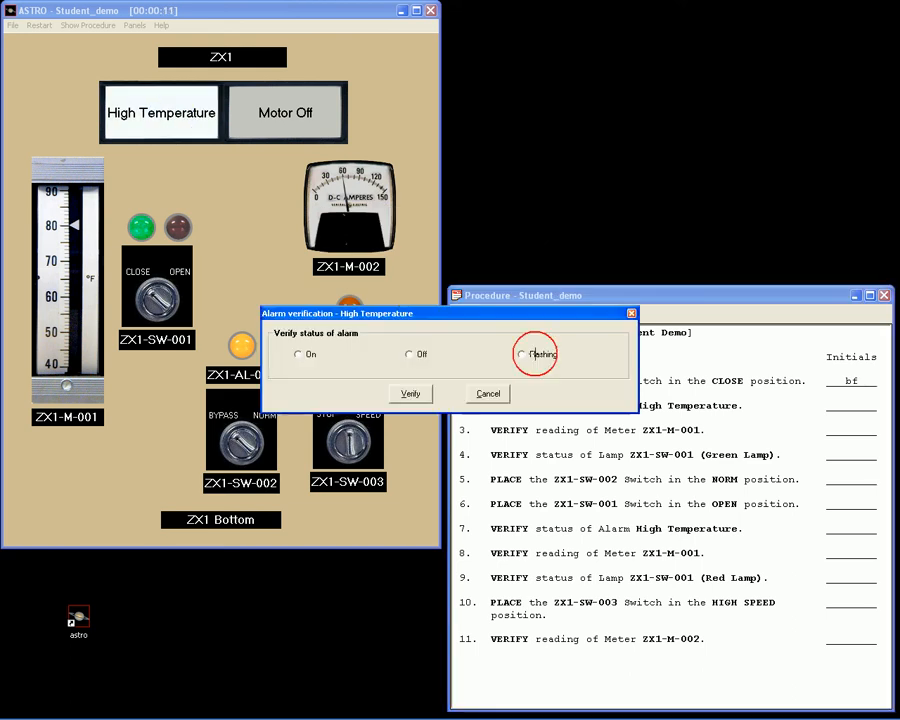
{"action": "left_click", "coordinate": [406, 392]}
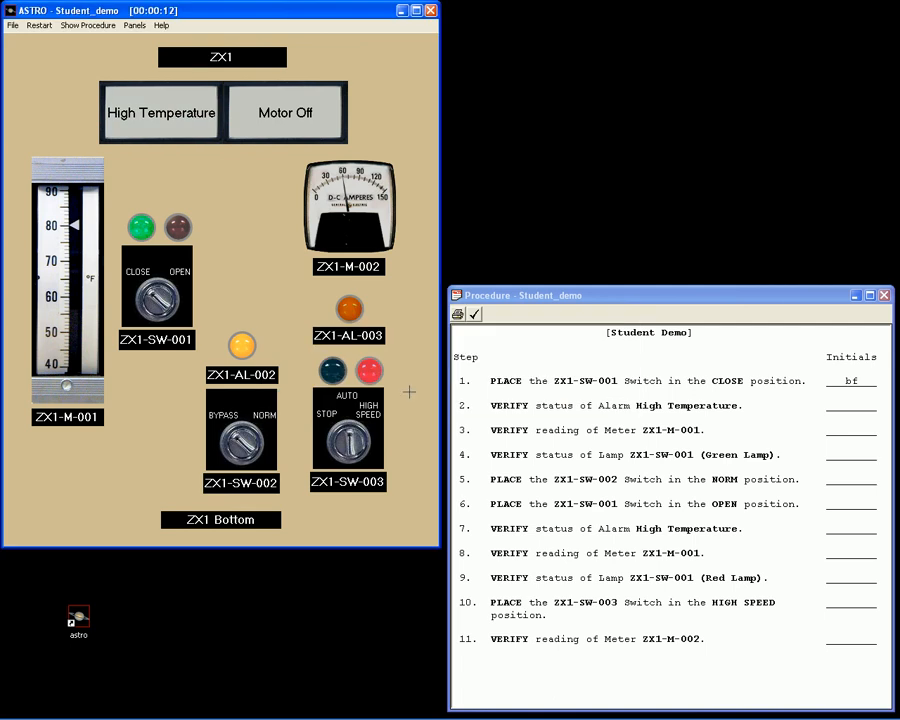
{"action": "left_click", "coordinate": [846, 406]}
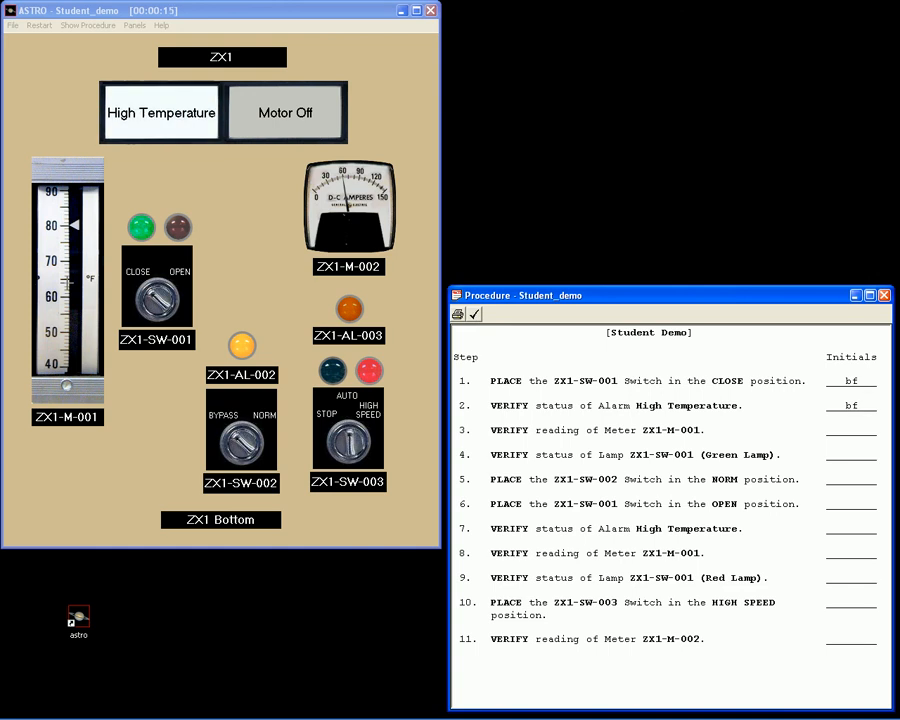
Step: Submit 70 as the reading of meter ZX1-M-001, then review and close the Trainee Performance Monitor
{"action": "left_click", "coordinate": [60, 210]}
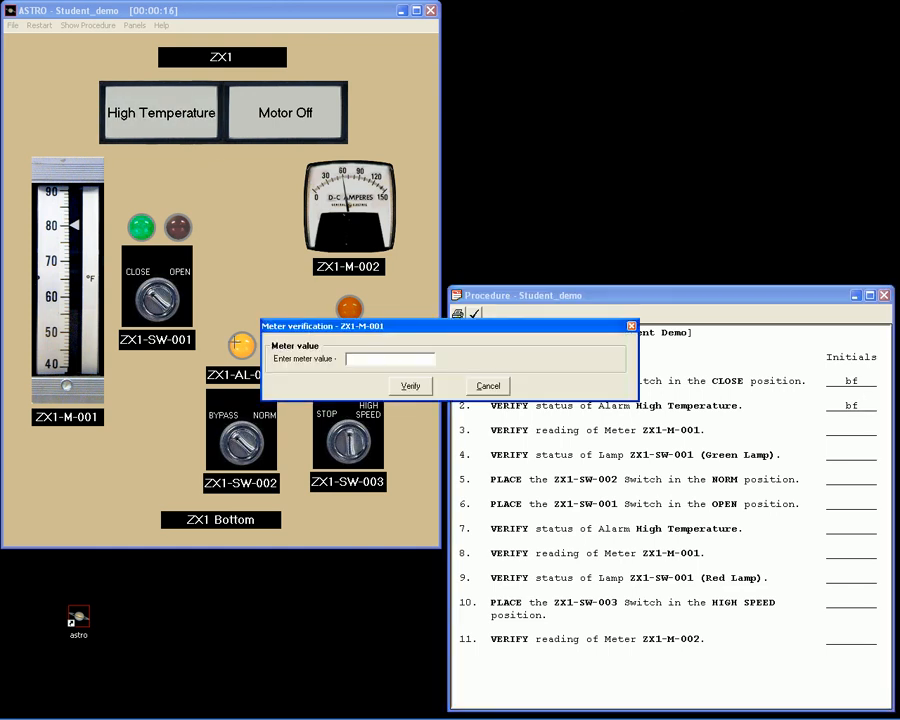
{"action": "type", "text": "78"}
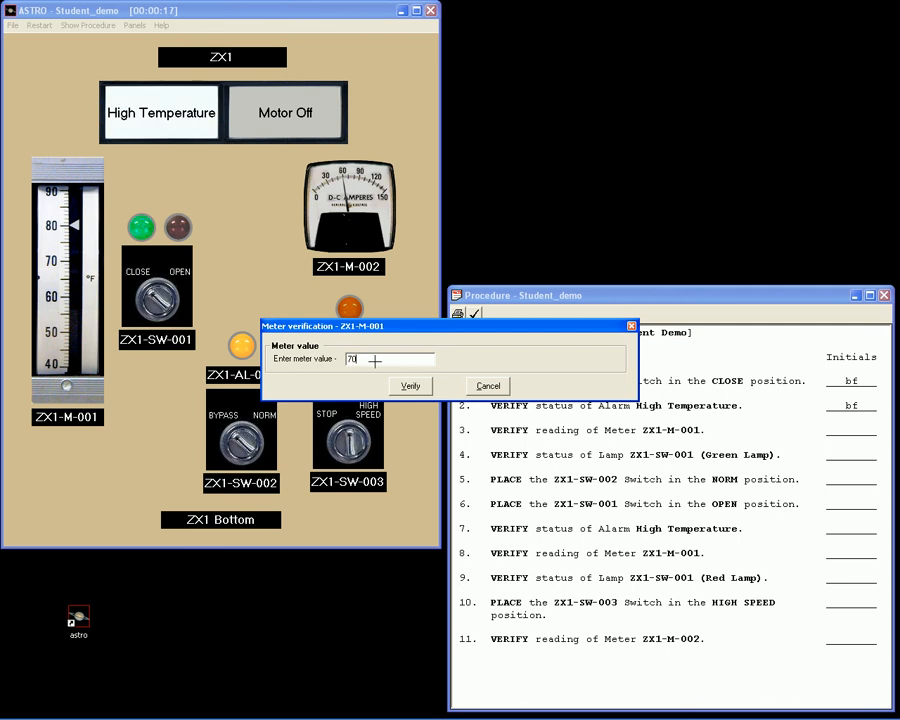
{"action": "left_click", "coordinate": [408, 386]}
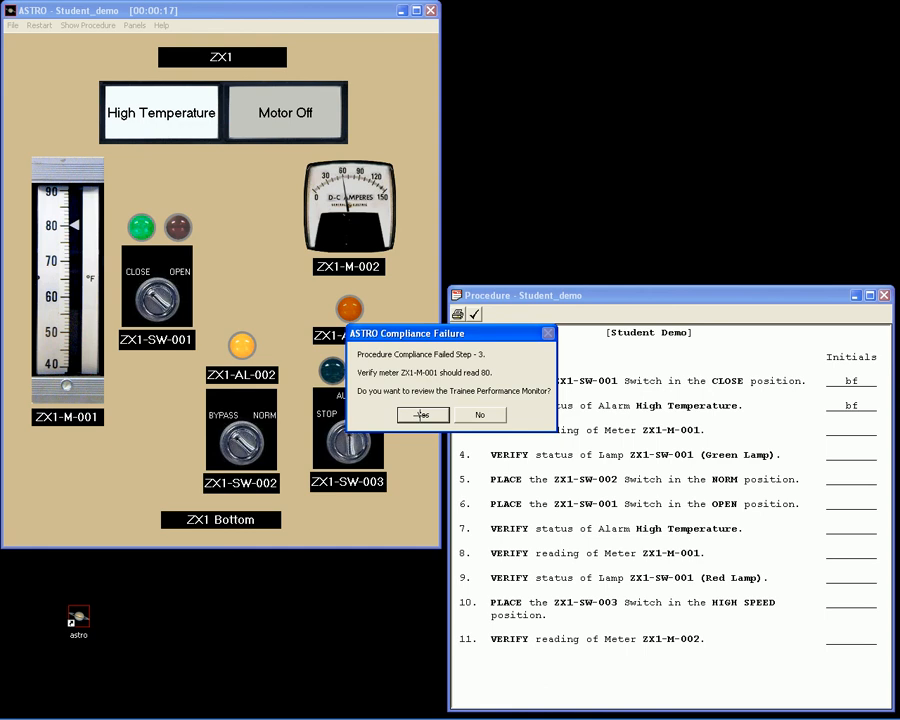
{"action": "left_click", "coordinate": [422, 414]}
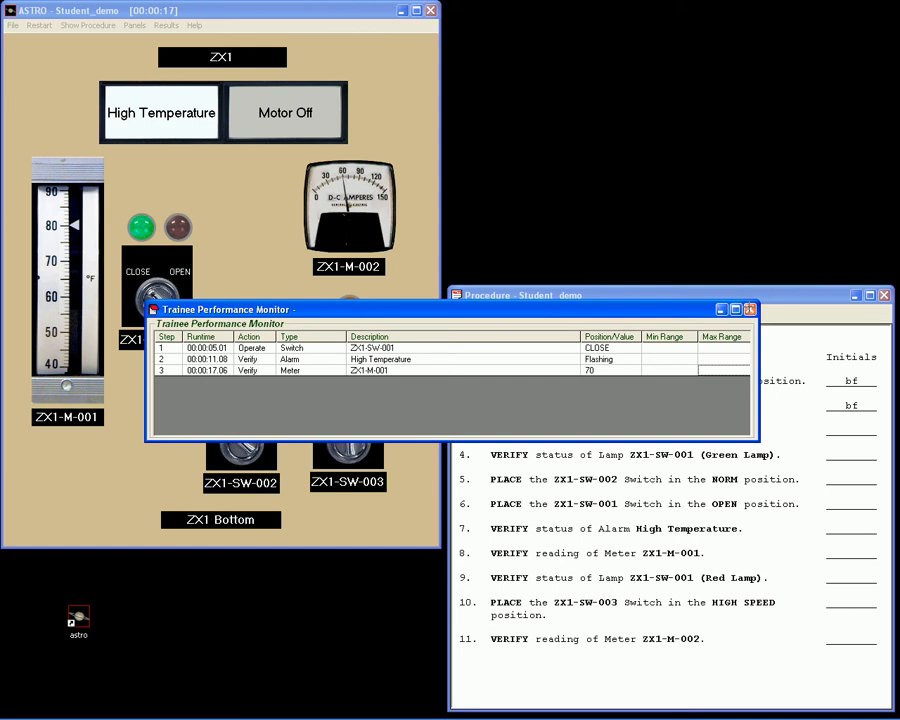
{"action": "left_click", "coordinate": [748, 309]}
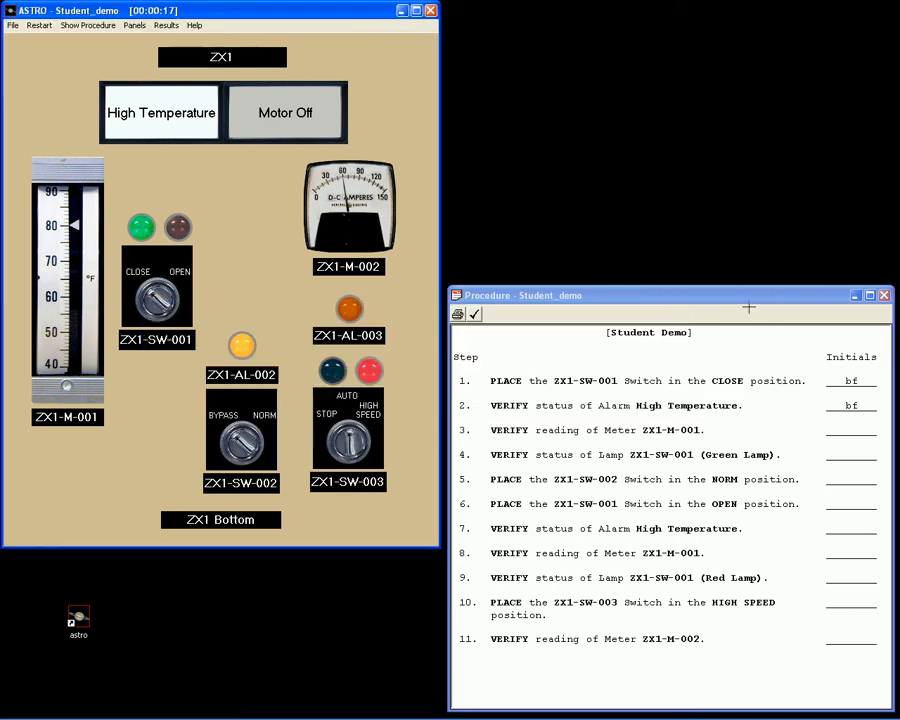
Step: Restart the Student_demo simulation and show its procedure beside the ZX1 panel
{"action": "left_click", "coordinate": [36, 25]}
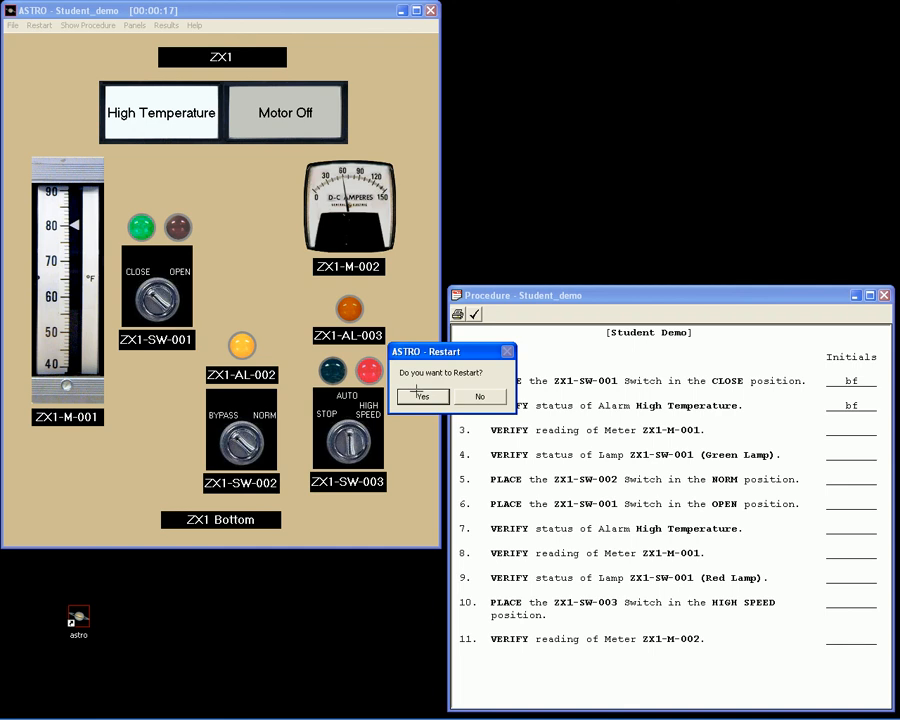
{"action": "left_click", "coordinate": [417, 394]}
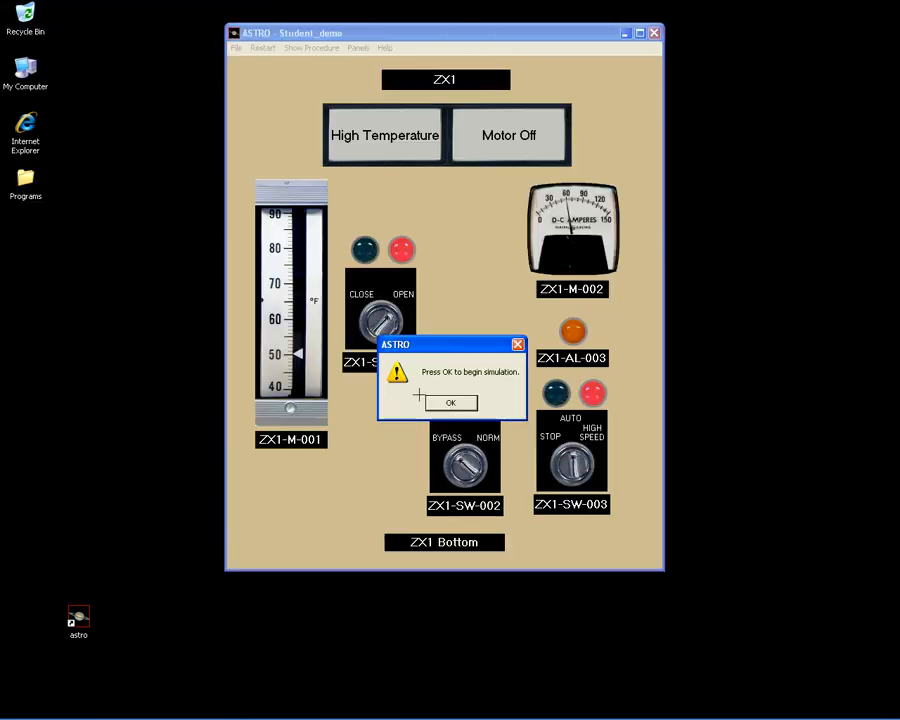
{"action": "left_click", "coordinate": [451, 402]}
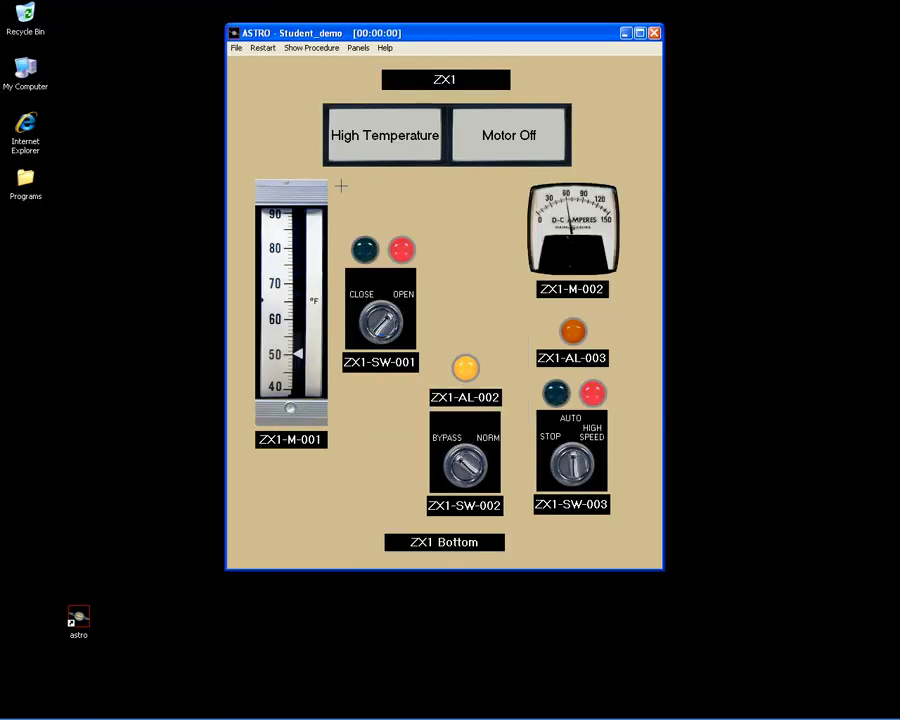
{"action": "left_click_drag", "start_coordinate": [258, 33], "coordinate": [34, 10]}
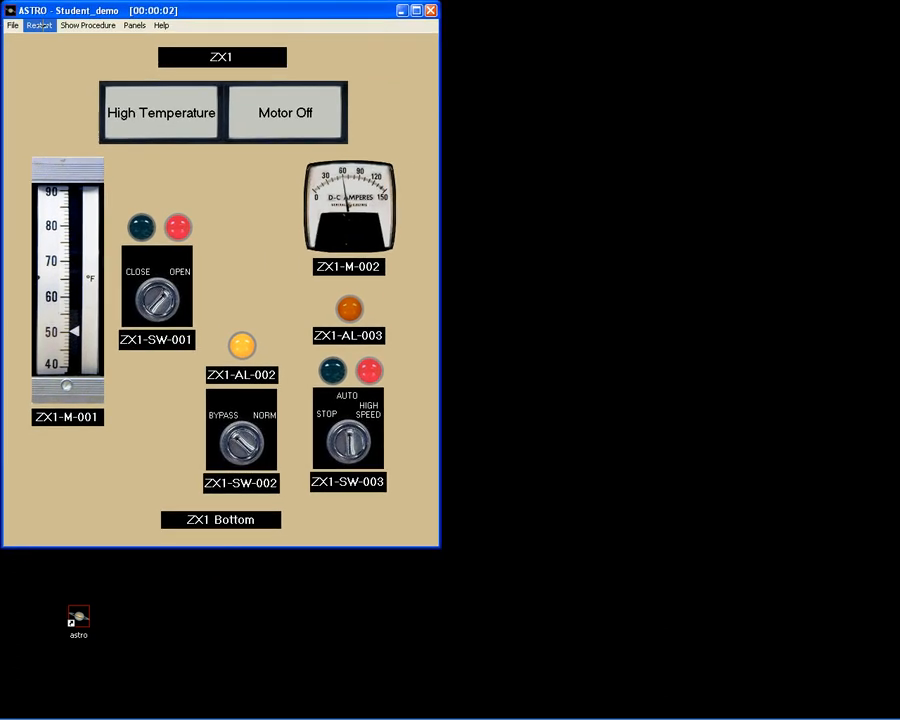
{"action": "left_click", "coordinate": [72, 24]}
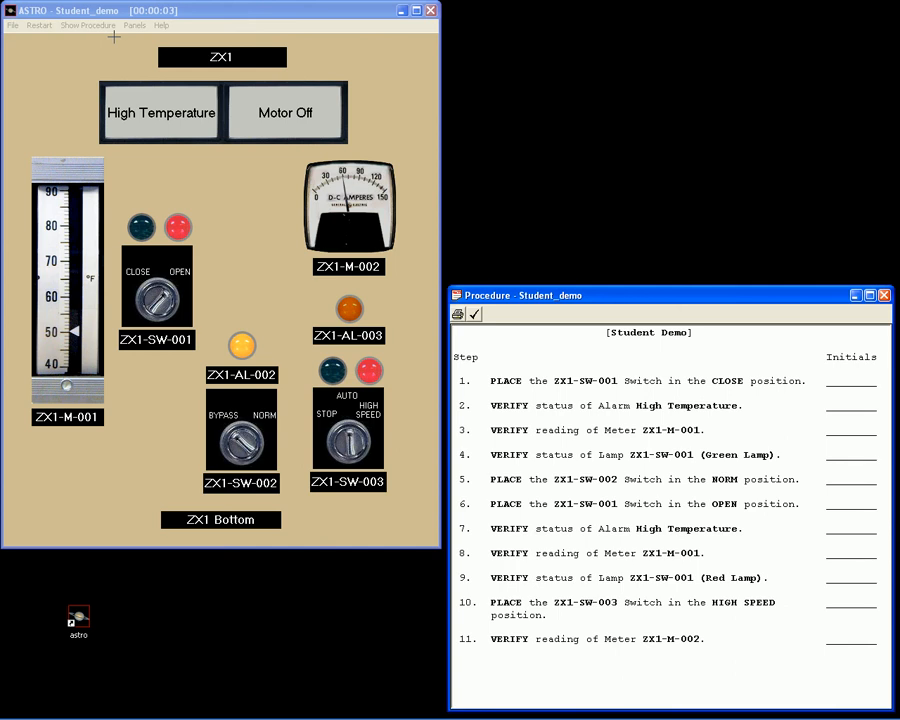
Step: Place the ZX1-SW-001 switch in the CLOSE position and initial procedure step 1
{"action": "left_click", "coordinate": [132, 266]}
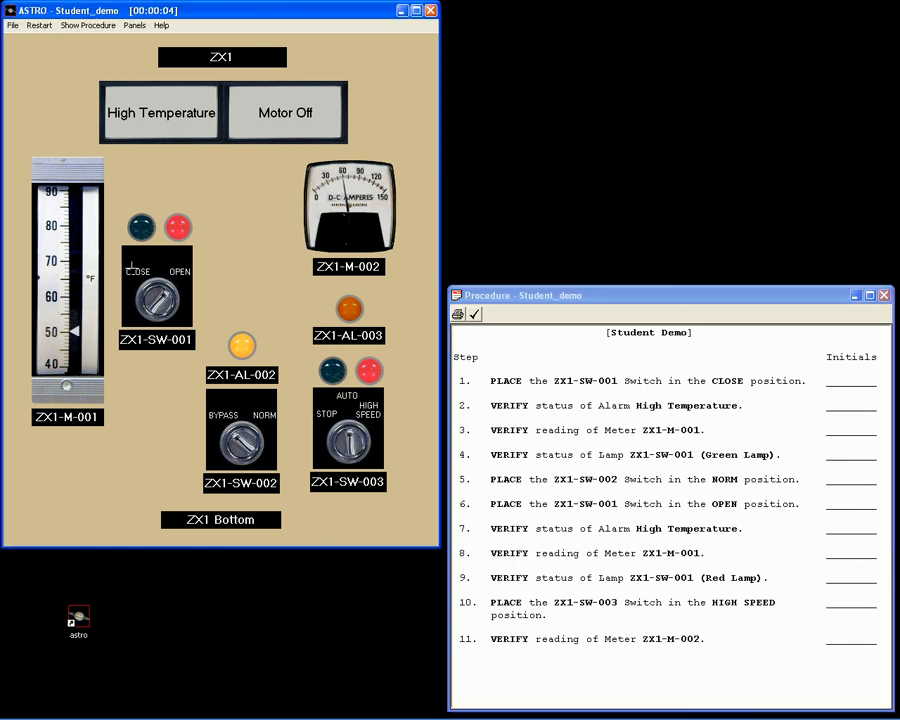
{"action": "left_click", "coordinate": [848, 379]}
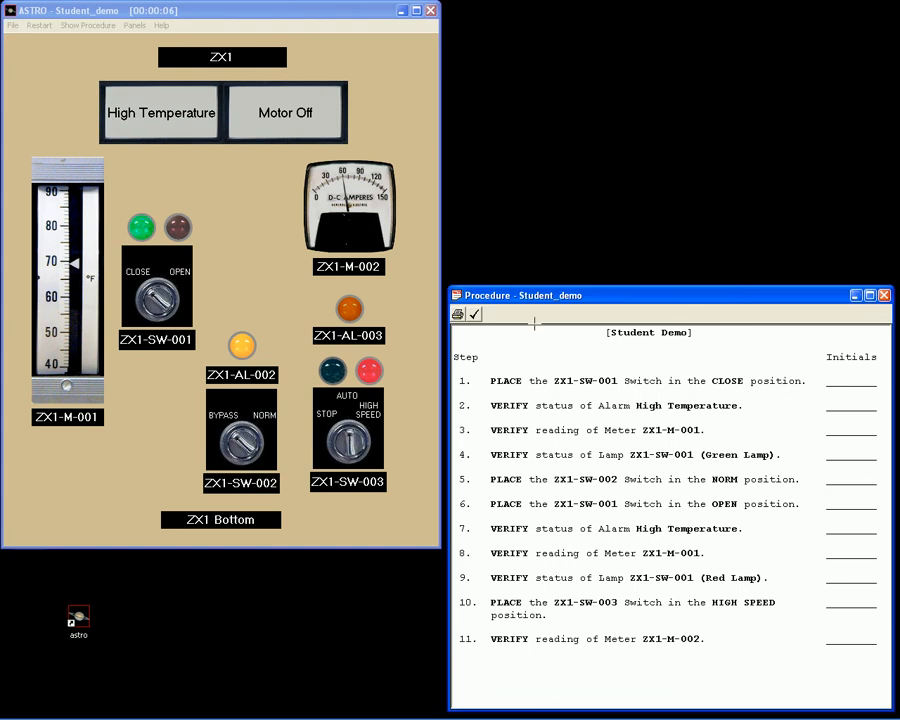
{"action": "left_click", "coordinate": [478, 314]}
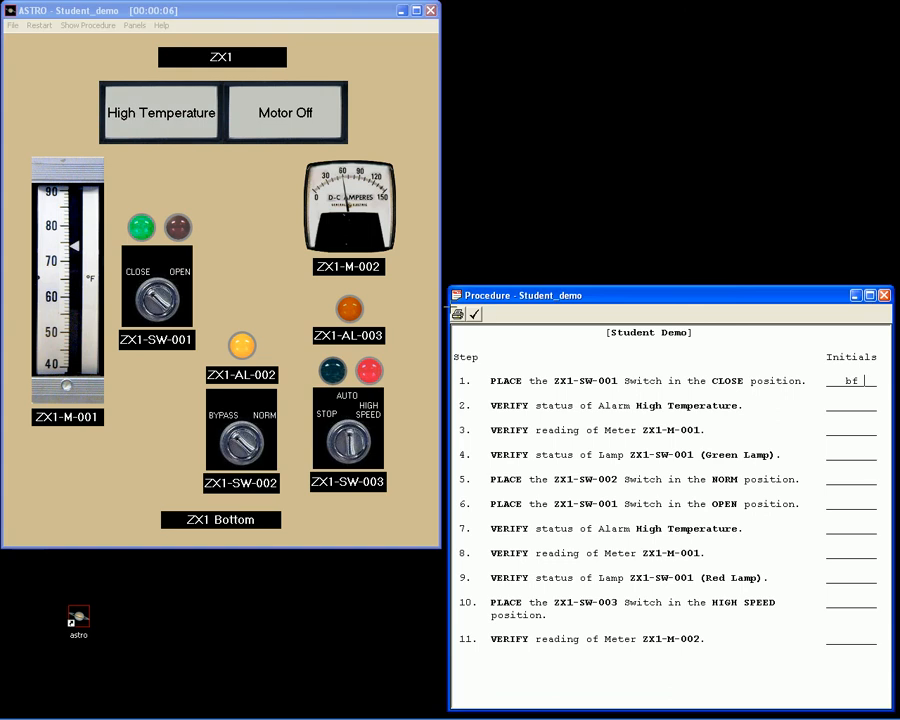
Step: Verify the High Temperature alarm status as Flashing and enter the trainee's initials for procedure step 2
{"action": "left_click", "coordinate": [150, 113]}
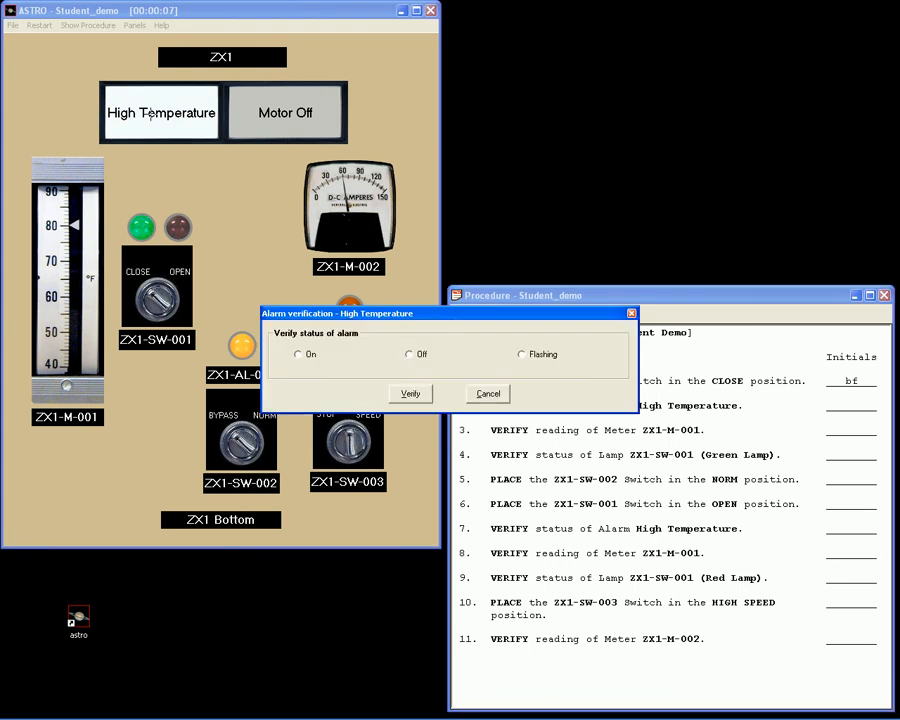
{"action": "left_click", "coordinate": [549, 354]}
{"action": "left_click", "coordinate": [419, 394]}
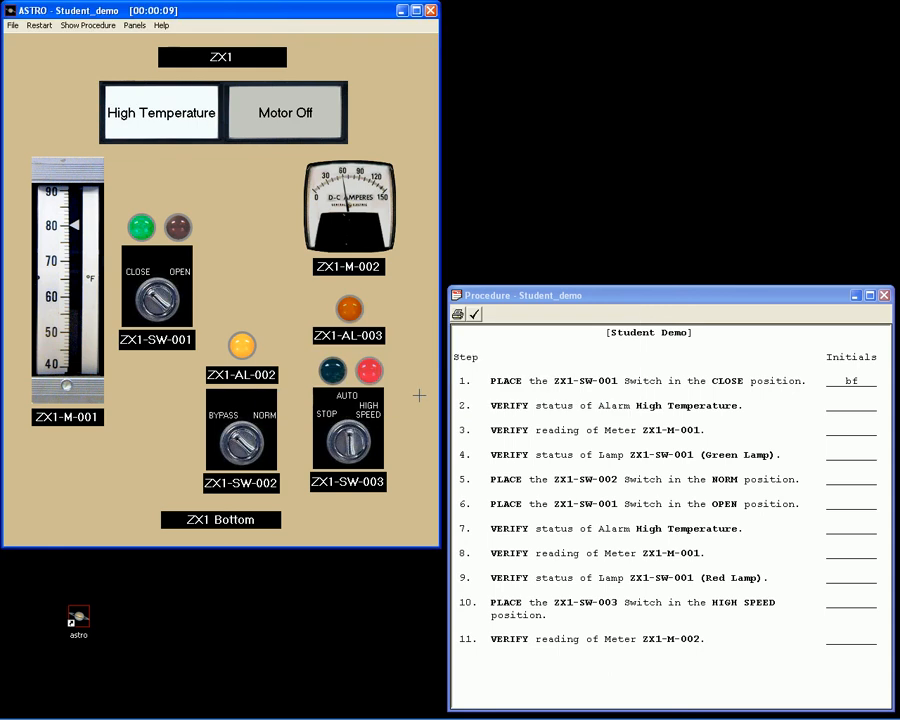
{"action": "left_click", "coordinate": [843, 408]}
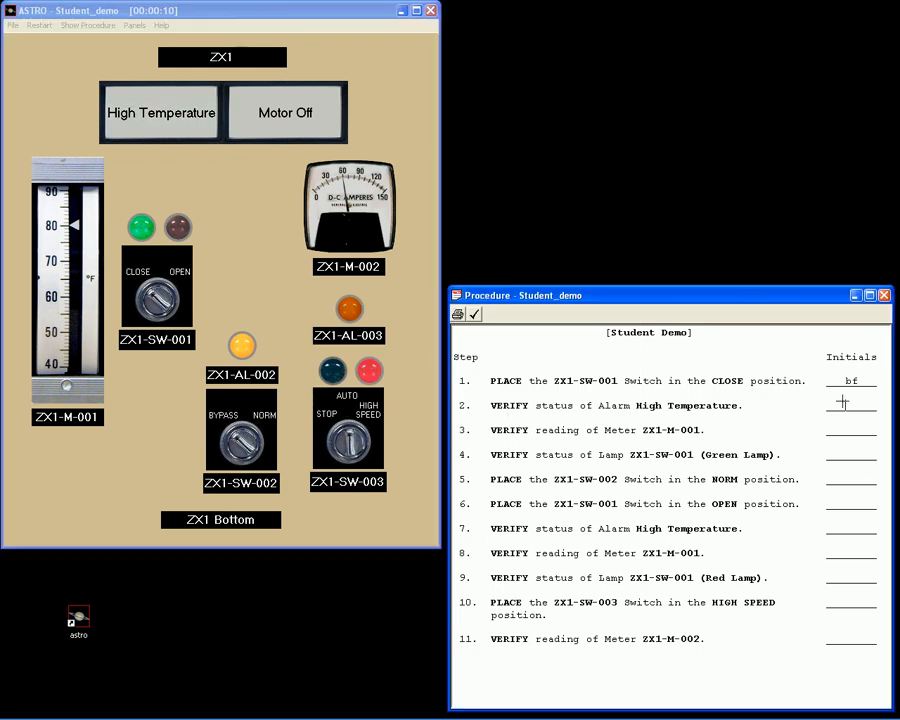
{"action": "type", "text": "bf"}
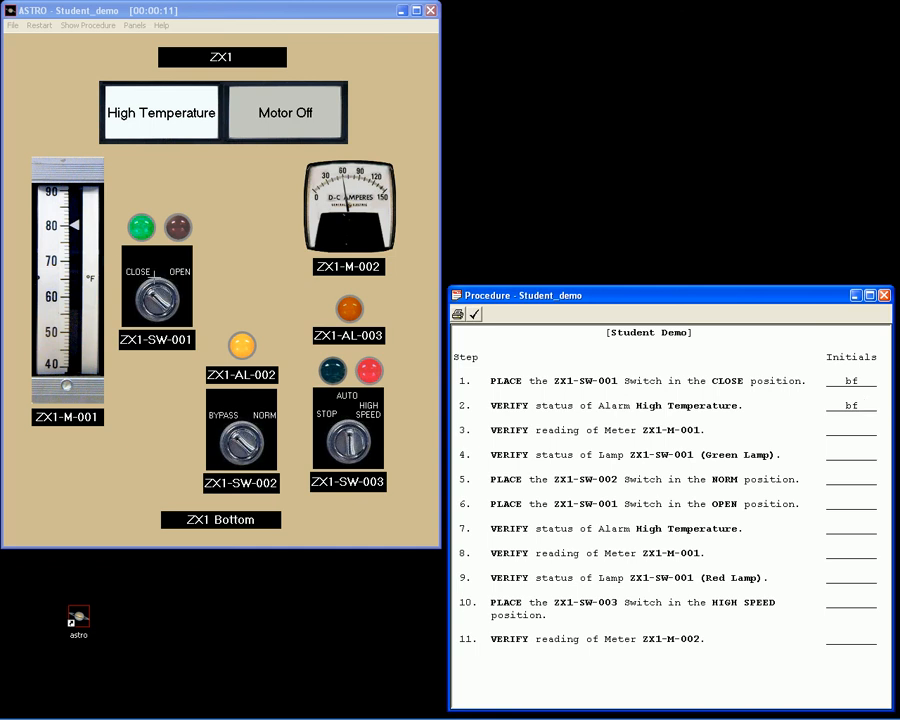
Step: Verify the reading of meter ZX1-M-001 as 80 and initial procedure step 3
{"action": "left_click", "coordinate": [73, 272]}
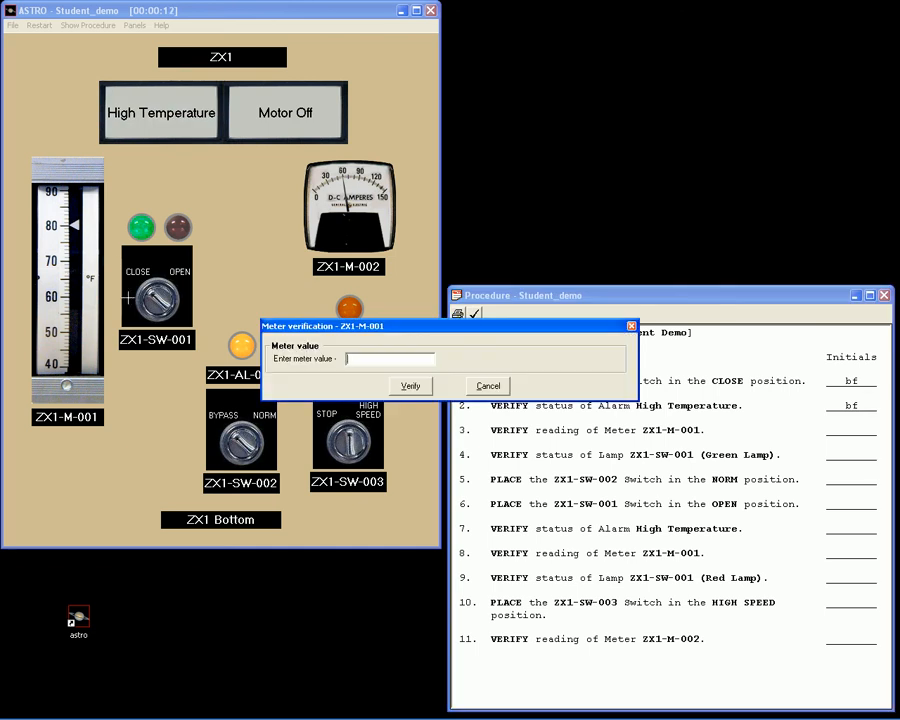
{"action": "left_click", "coordinate": [356, 357]}
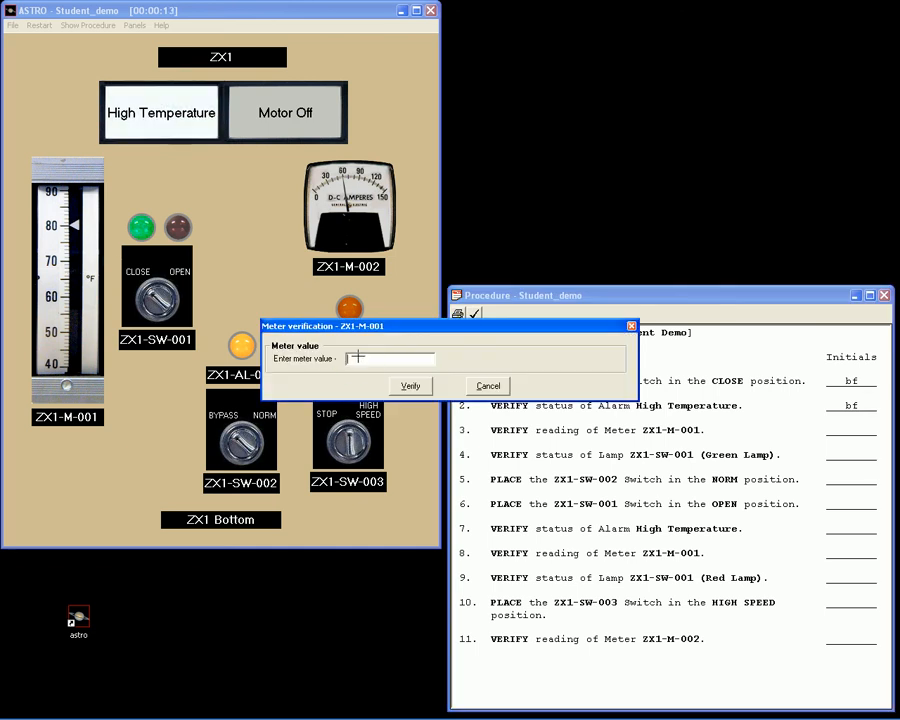
{"action": "type", "text": "80"}
{"action": "left_click", "coordinate": [410, 385]}
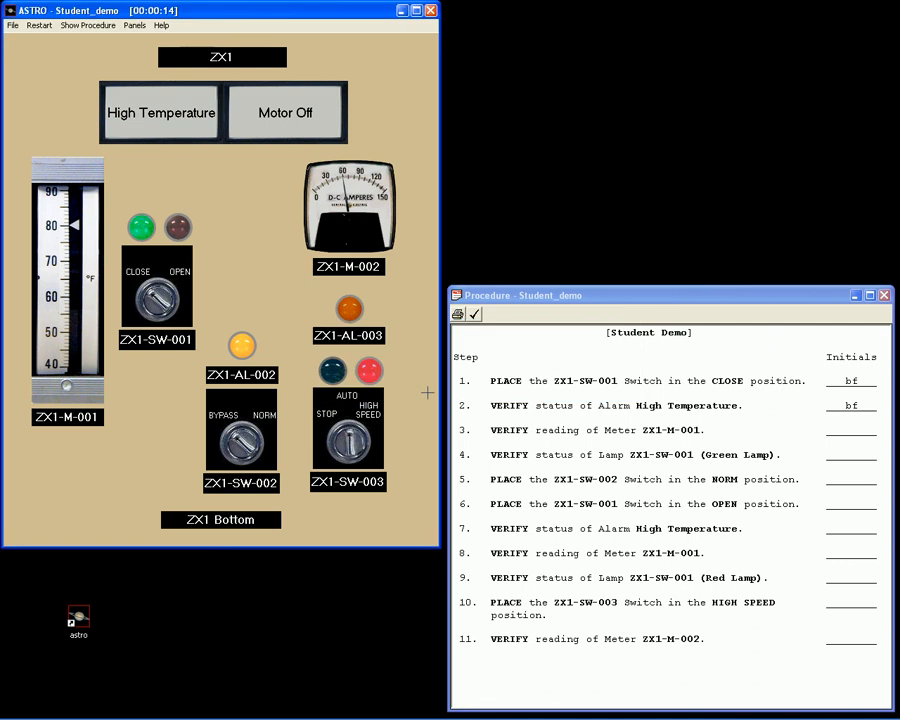
{"action": "left_click", "coordinate": [846, 428]}
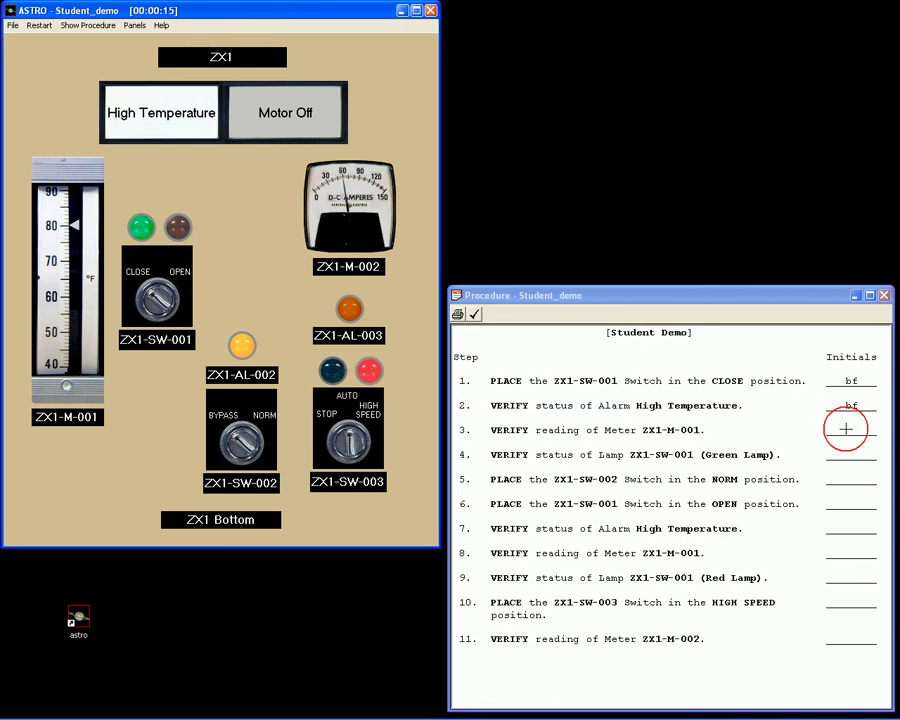
{"action": "type", "text": "bf"}
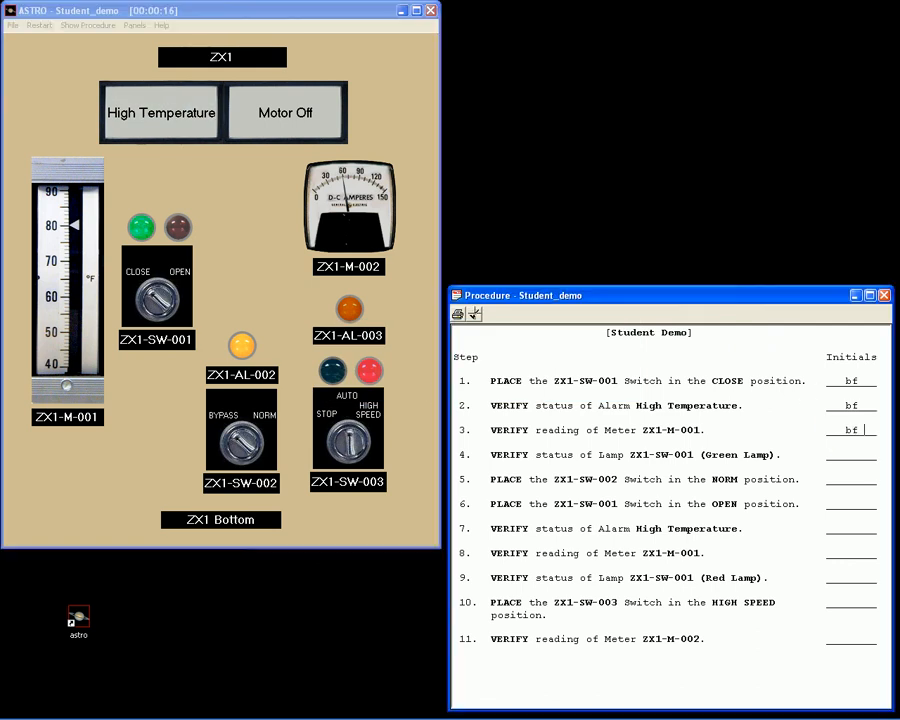
Step: Verify the green lamp of ZX1-SW-001 as On and initial procedure step 4
{"action": "left_click", "coordinate": [142, 227]}
{"action": "left_click", "coordinate": [297, 354]}
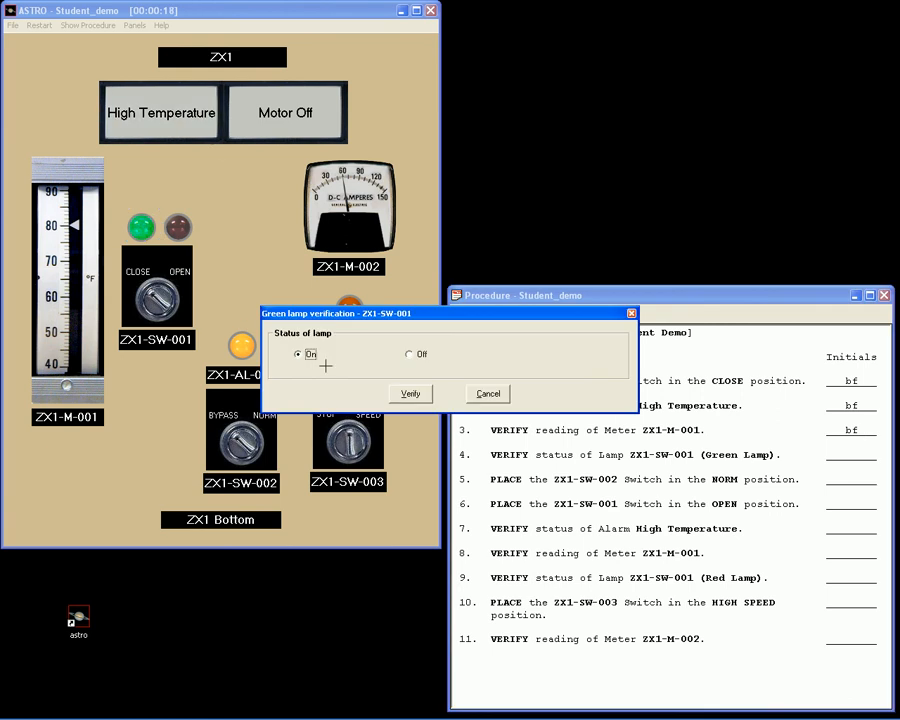
{"action": "left_click", "coordinate": [409, 394]}
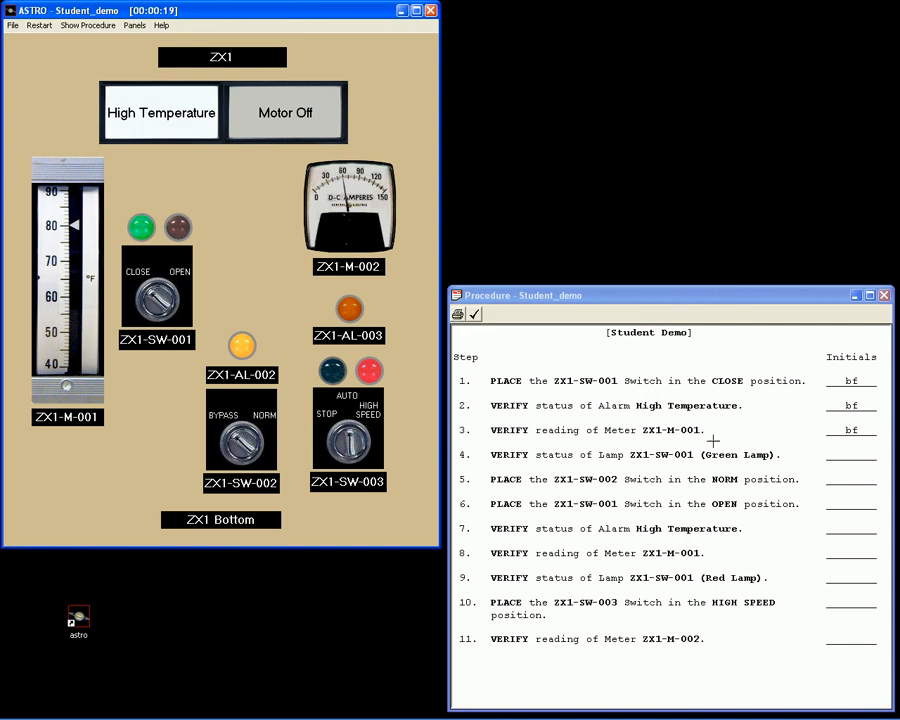
{"action": "left_click", "coordinate": [845, 457]}
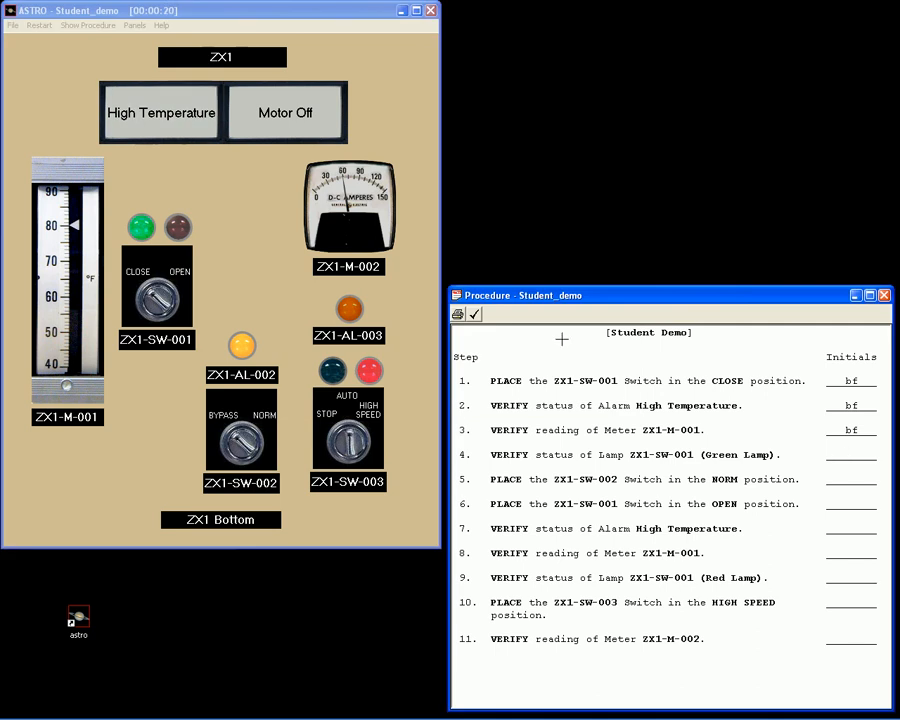
{"action": "type", "text": "bf"}
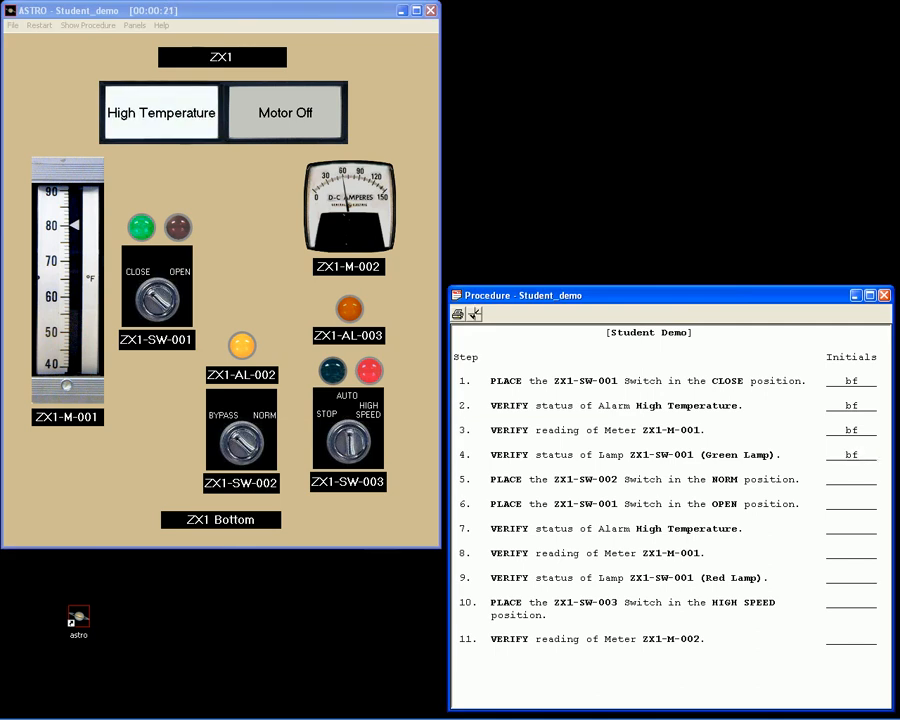
Step: Place the ZX1-SW-002 switch in the NORM position and initial procedure step 5
{"action": "left_click", "coordinate": [264, 409]}
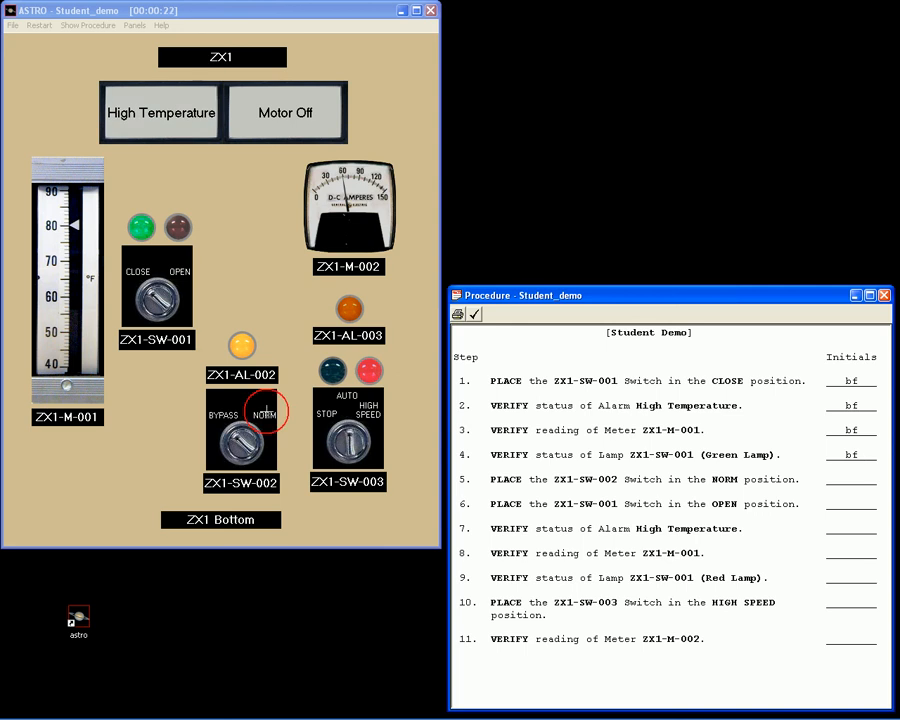
{"action": "left_click", "coordinate": [843, 479]}
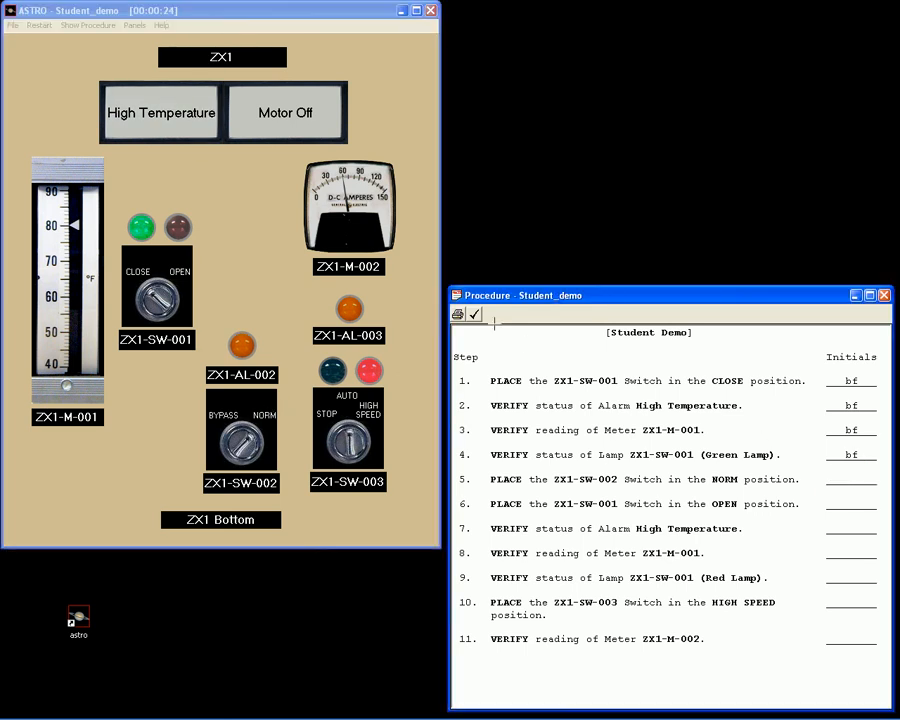
{"action": "type", "text": "bf"}
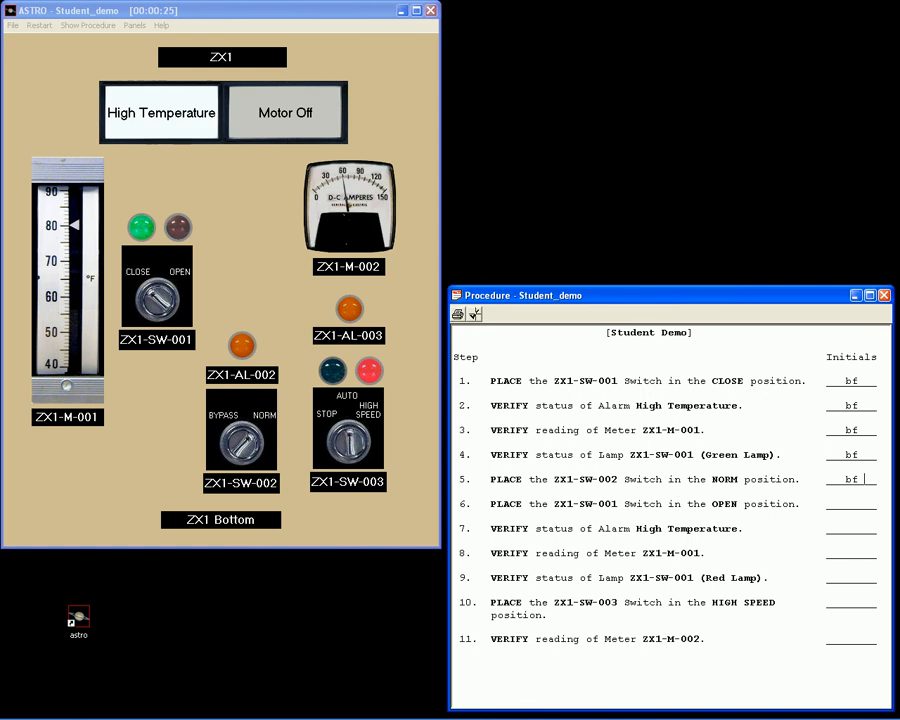
Step: Place the ZX1-SW-001 switch in the OPEN position and initial procedure step 6
{"action": "left_click", "coordinate": [181, 270]}
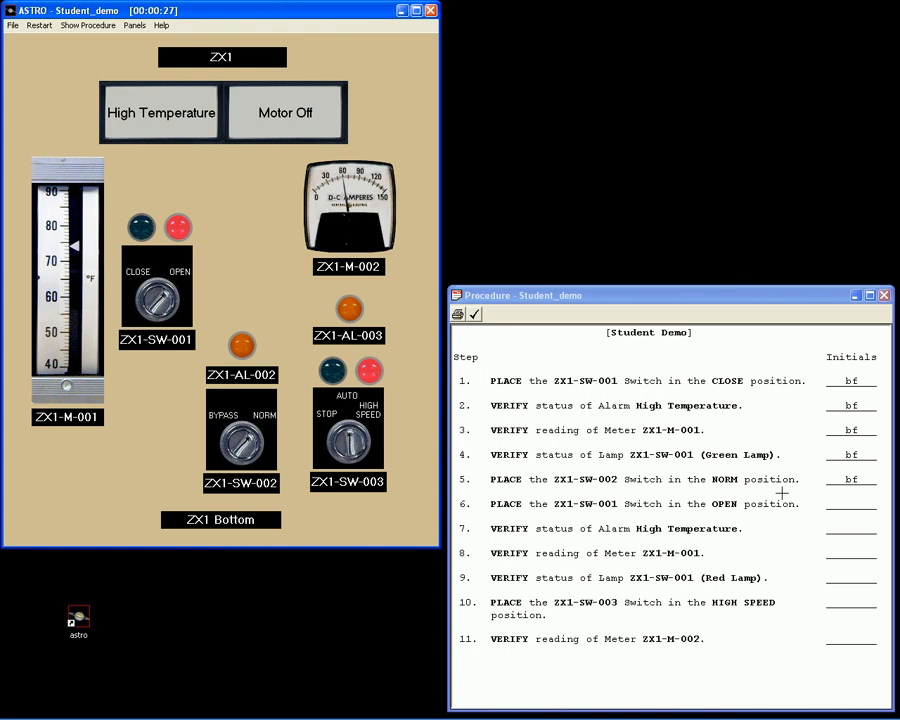
{"action": "left_click", "coordinate": [845, 502]}
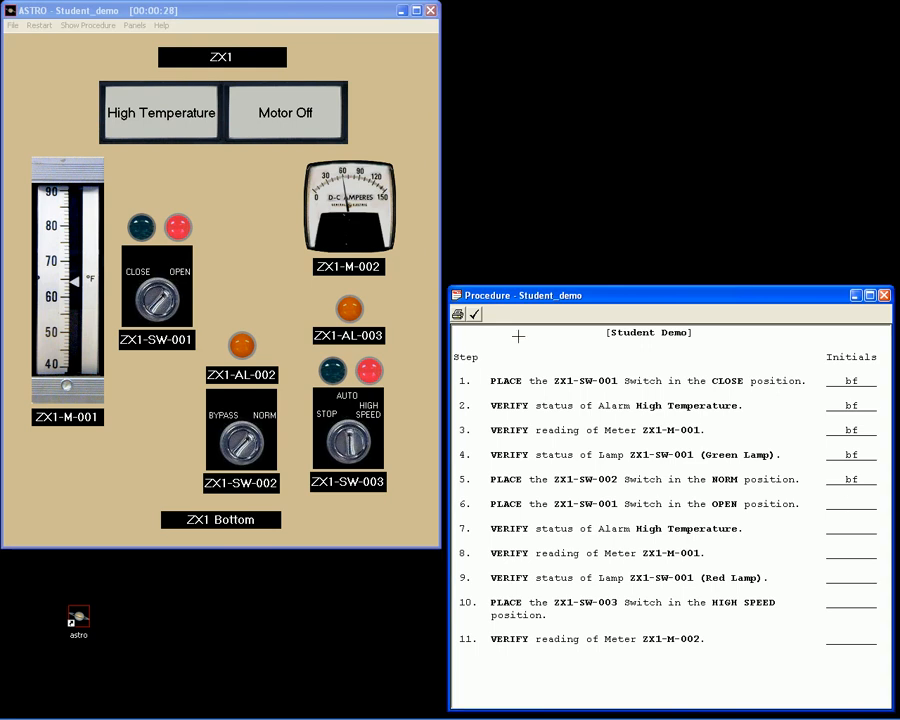
{"action": "type", "text": "bf"}
Step: Verify the High Temperature alarm status as Off and initial procedure step 7
{"action": "left_click", "coordinate": [171, 118]}
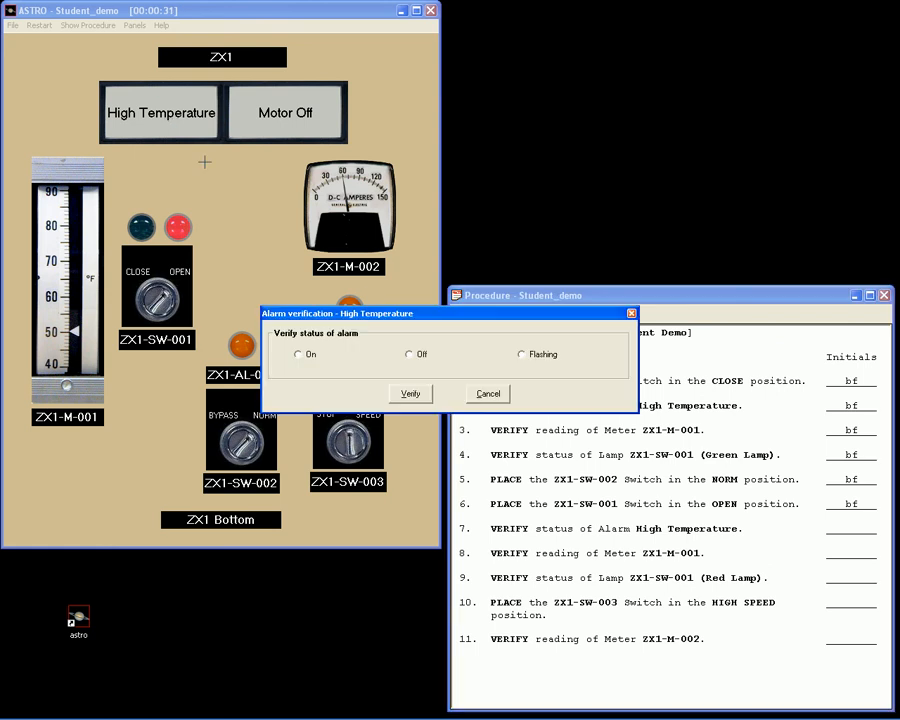
{"action": "left_click", "coordinate": [409, 354]}
{"action": "left_click", "coordinate": [410, 393]}
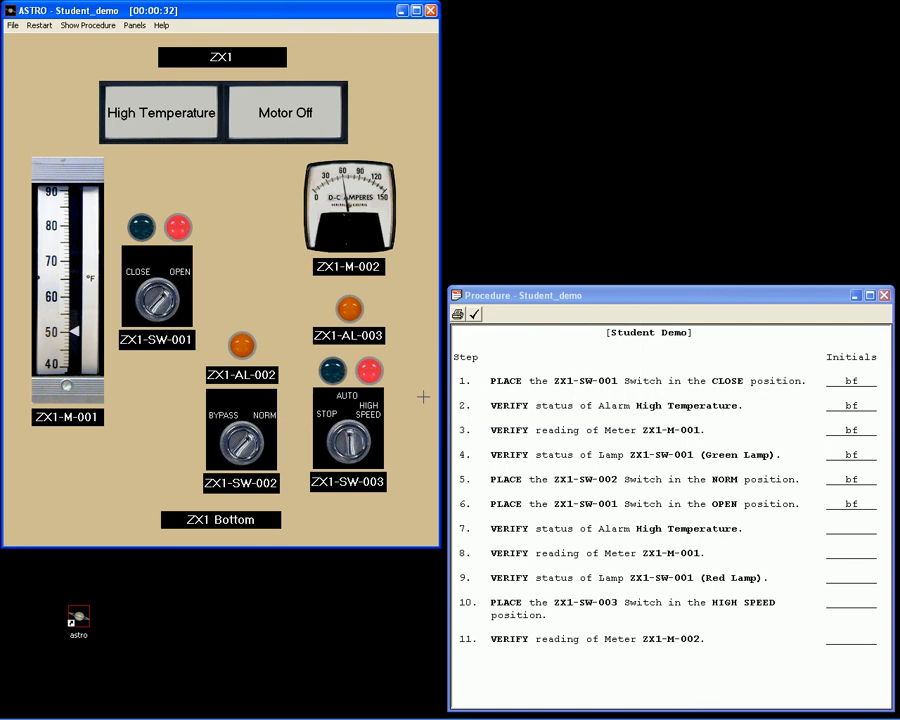
{"action": "left_click", "coordinate": [845, 525]}
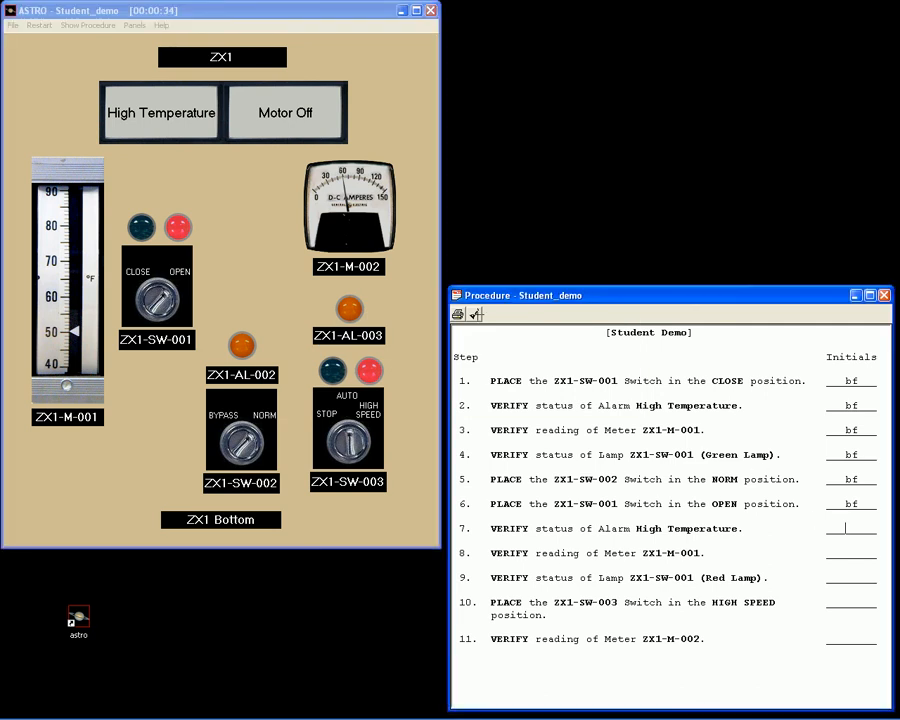
{"action": "type", "text": "bf"}
Step: Verify the reading of meter ZX1-M-001 as 50 and initial procedure step 8
{"action": "left_click", "coordinate": [70, 297]}
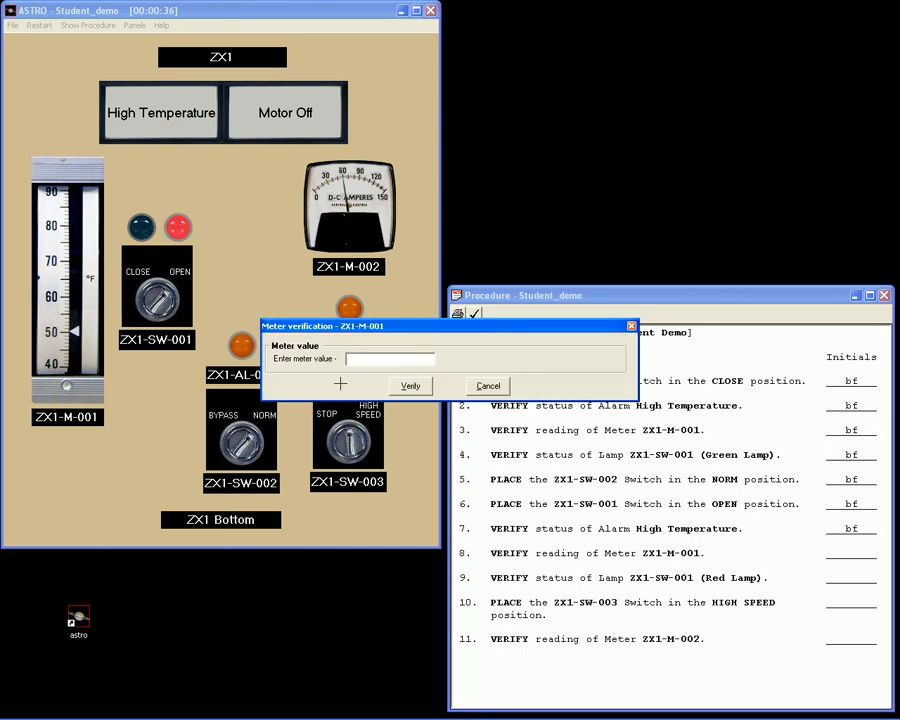
{"action": "left_click", "coordinate": [359, 358]}
{"action": "type", "text": "50"}
{"action": "left_click", "coordinate": [410, 386]}
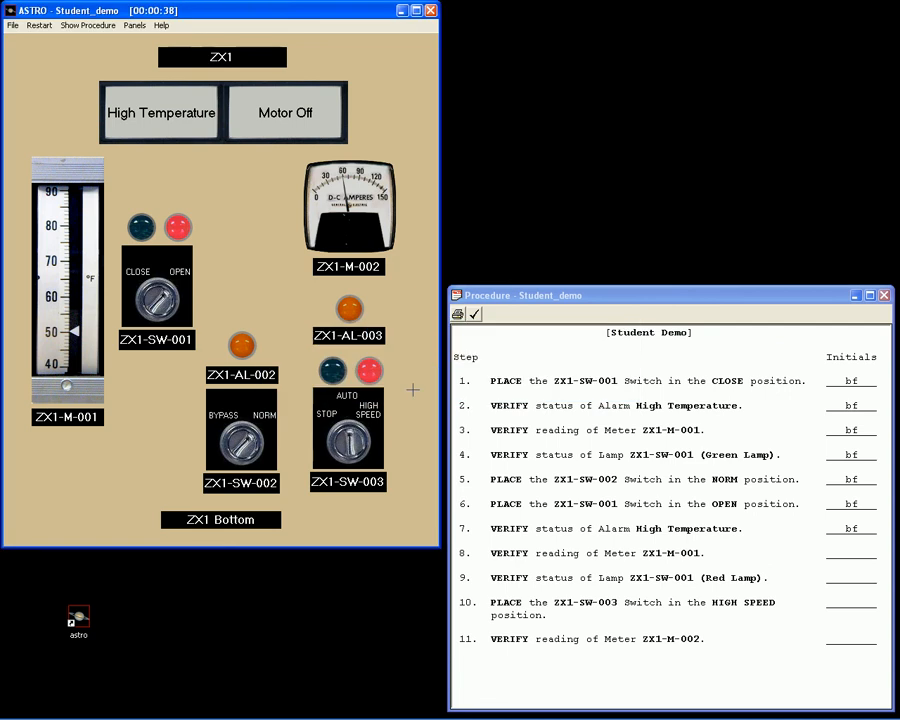
{"action": "left_click", "coordinate": [845, 552]}
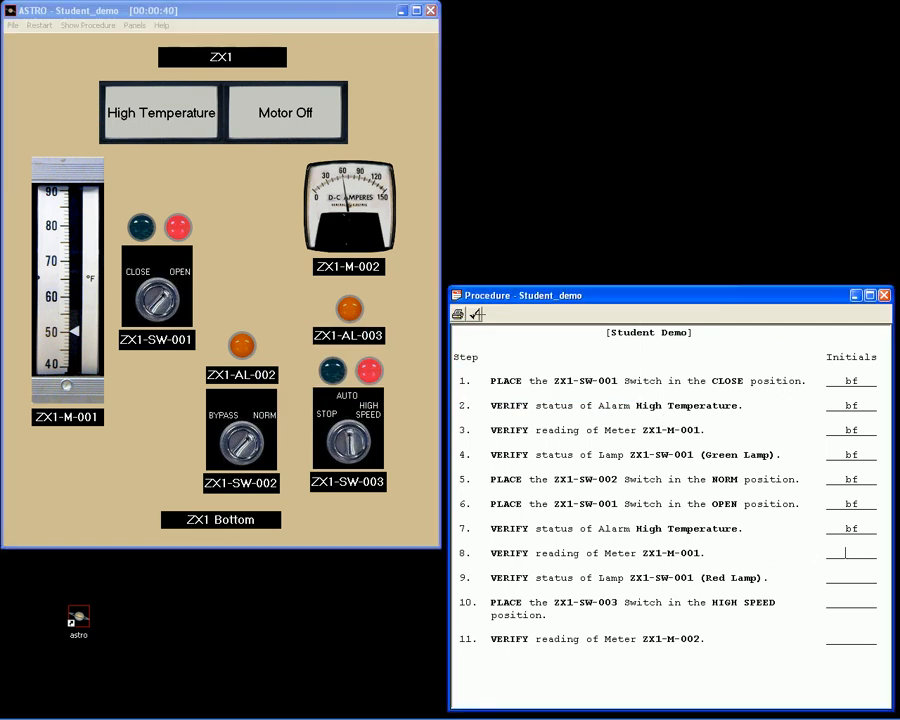
{"action": "type", "text": "bf"}
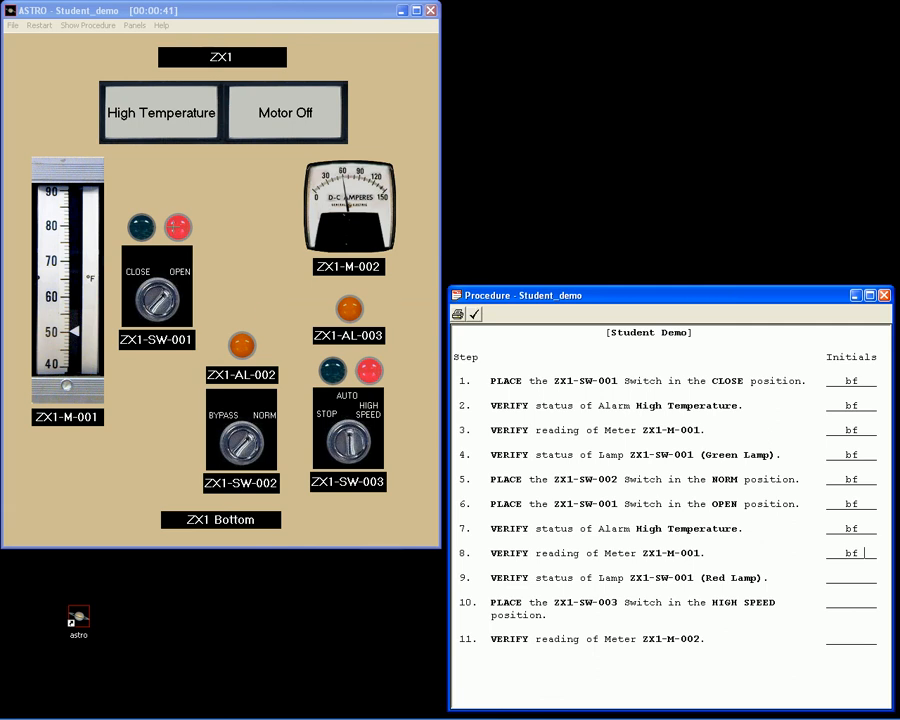
Step: Verify the red lamp of ZX1-SW-001 as On and initial procedure step 9
{"action": "left_click", "coordinate": [177, 227]}
{"action": "left_click", "coordinate": [308, 354]}
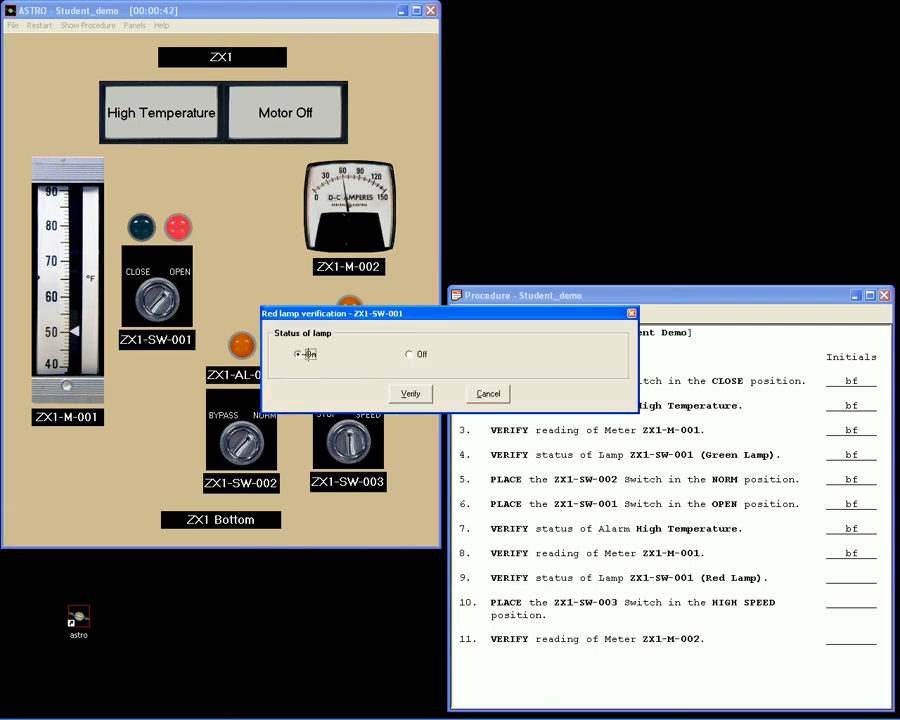
{"action": "left_click", "coordinate": [406, 391]}
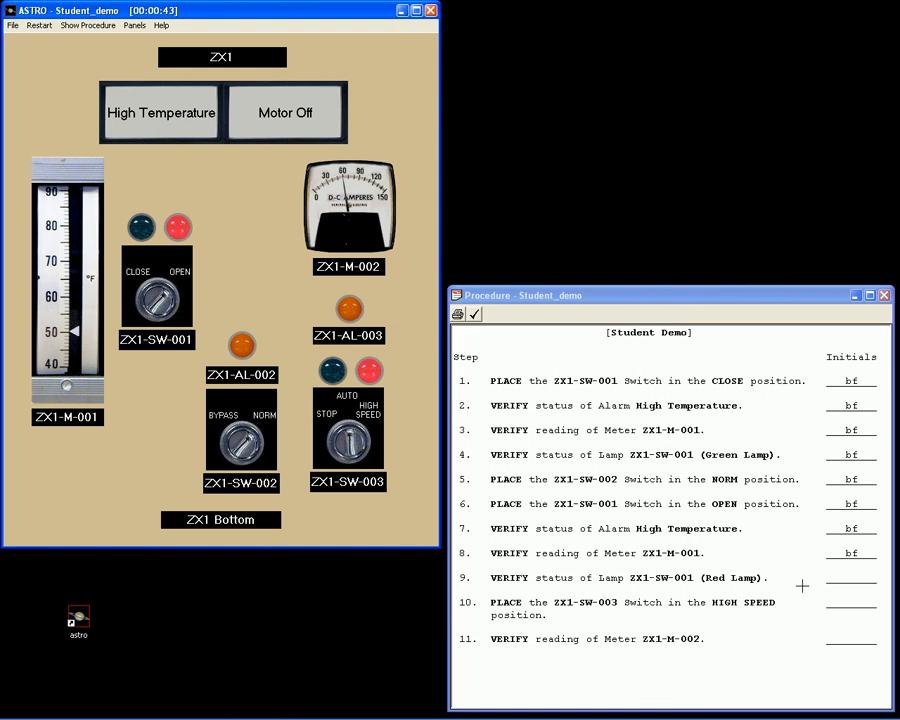
{"action": "left_click", "coordinate": [846, 577]}
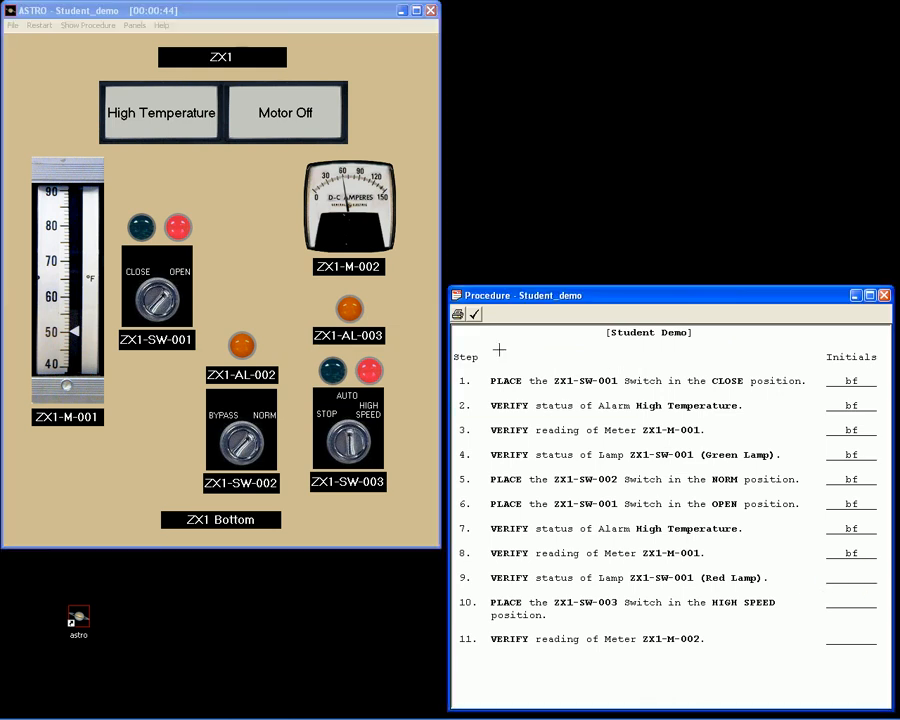
{"action": "type", "text": "bf"}
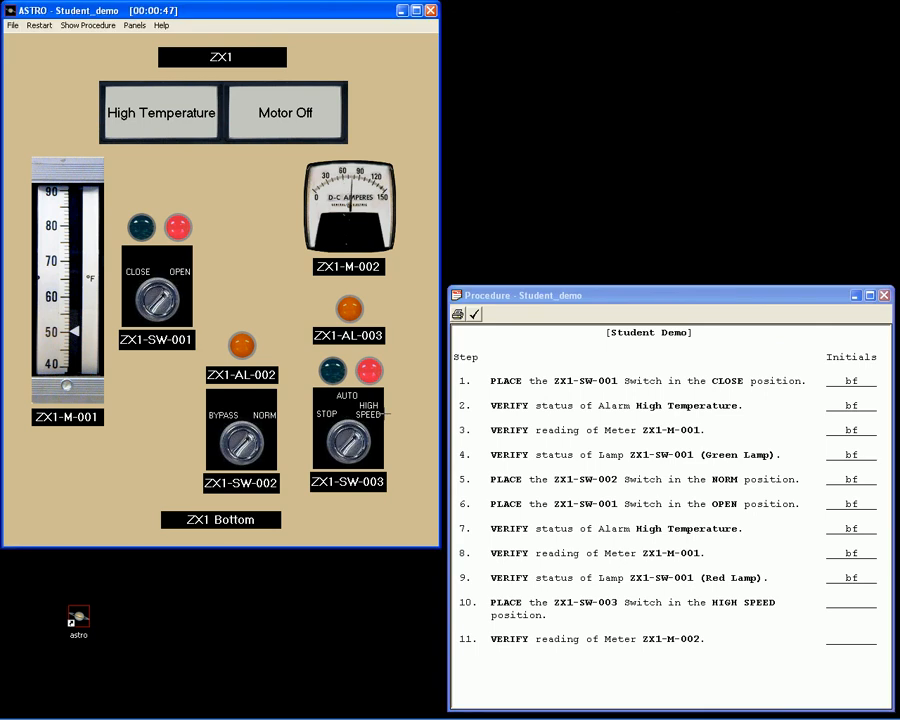
Step: Place the ZX1-SW-003 switch in the HIGH SPEED position and initial procedure step 10
{"action": "left_click", "coordinate": [846, 601]}
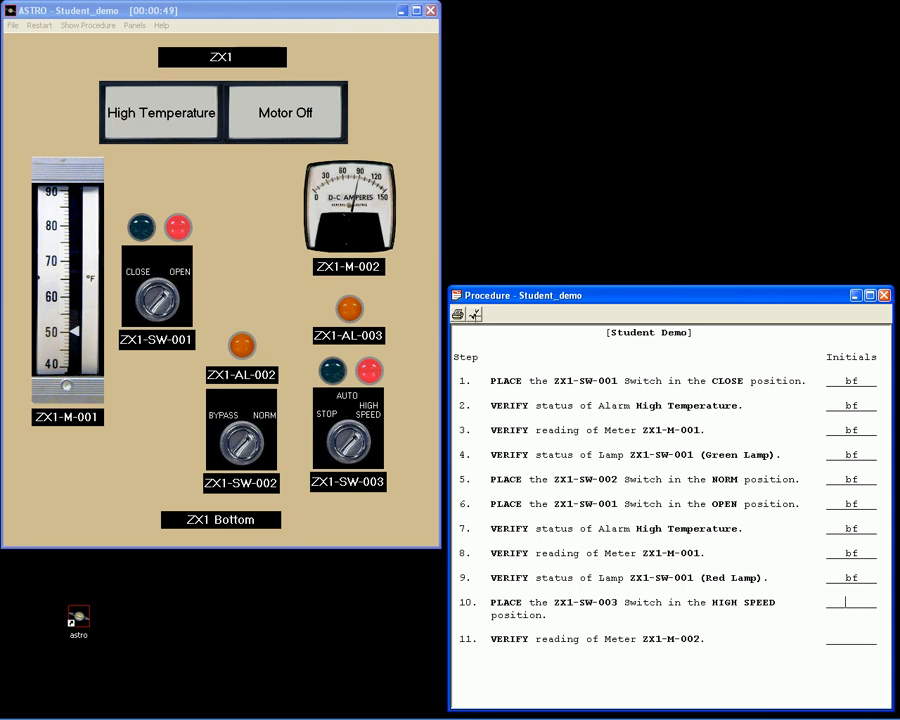
{"action": "type", "text": "bf"}
{"action": "key", "text": "Return"}
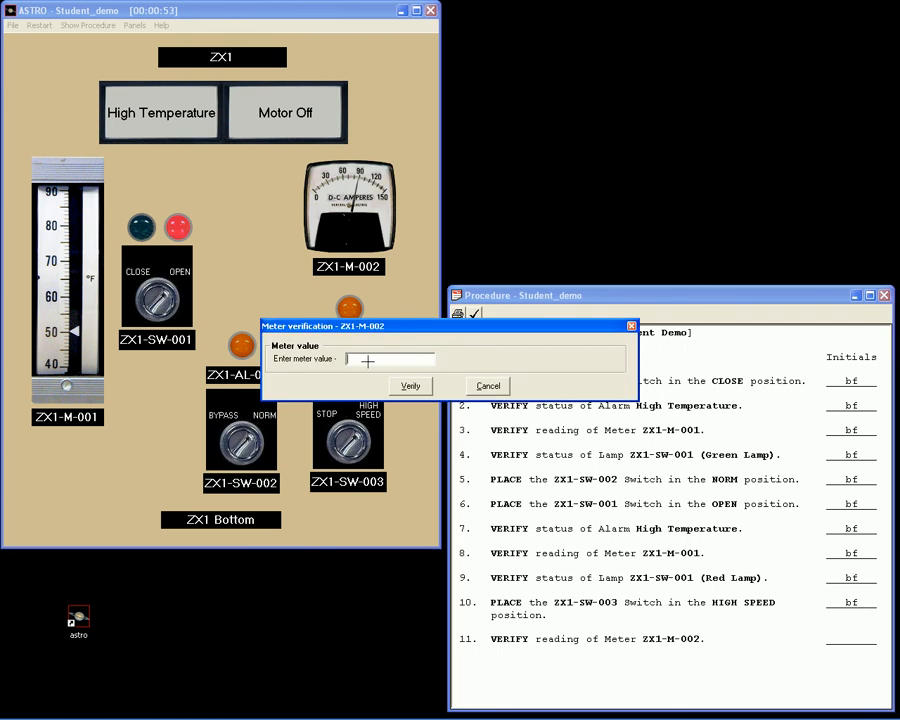
Step: Verify the reading of meter ZX1-M-002 as 90, initial procedure step 11 and minimize the procedure window
{"action": "type", "text": "90"}
{"action": "left_click", "coordinate": [410, 385]}
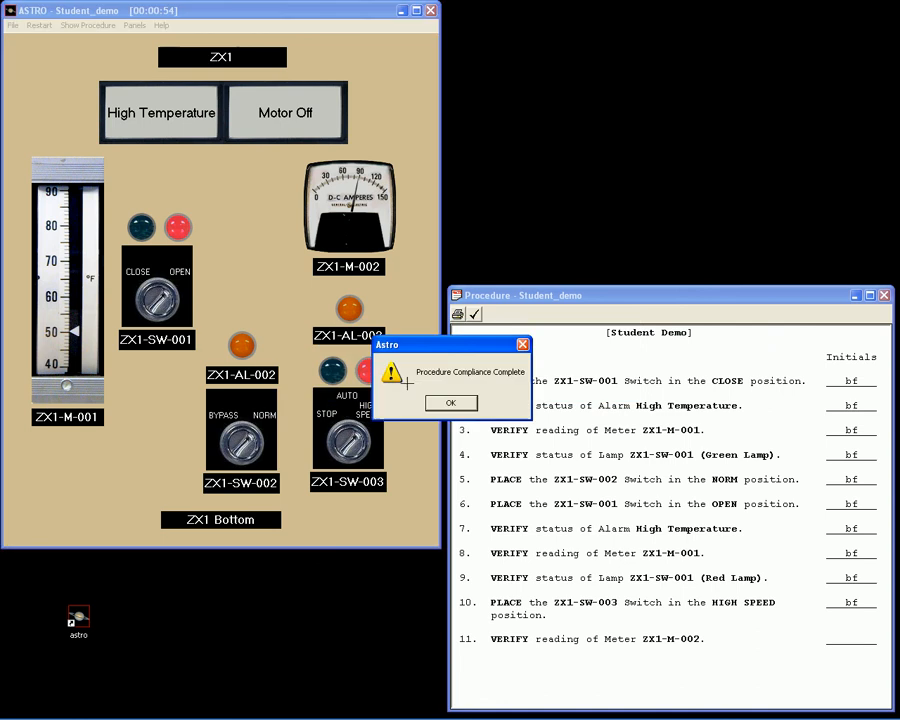
{"action": "left_click", "coordinate": [462, 403]}
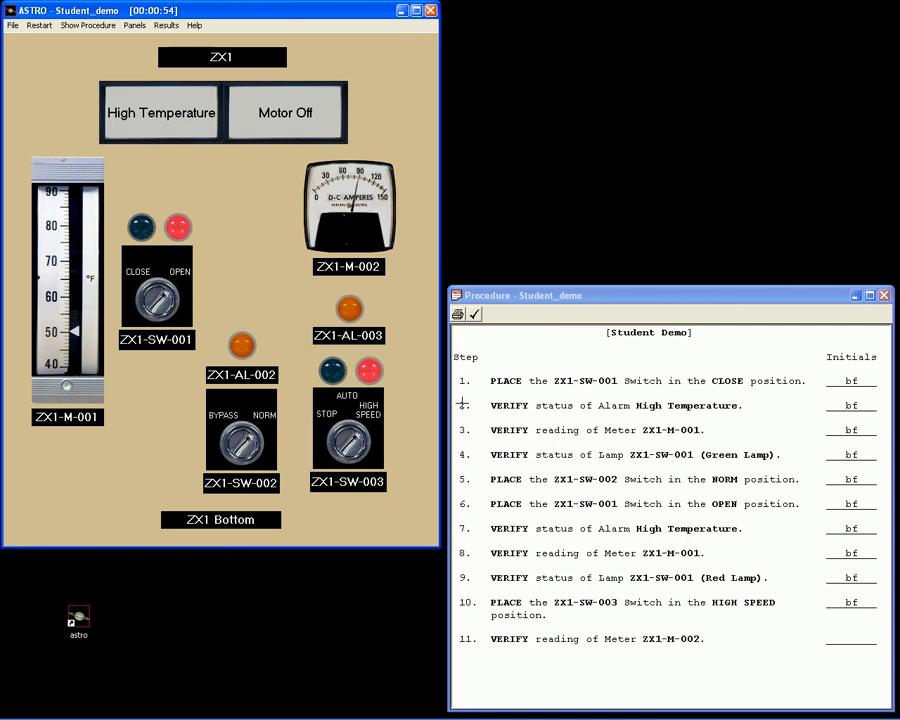
{"action": "left_click", "coordinate": [845, 635]}
{"action": "type", "text": "bf"}
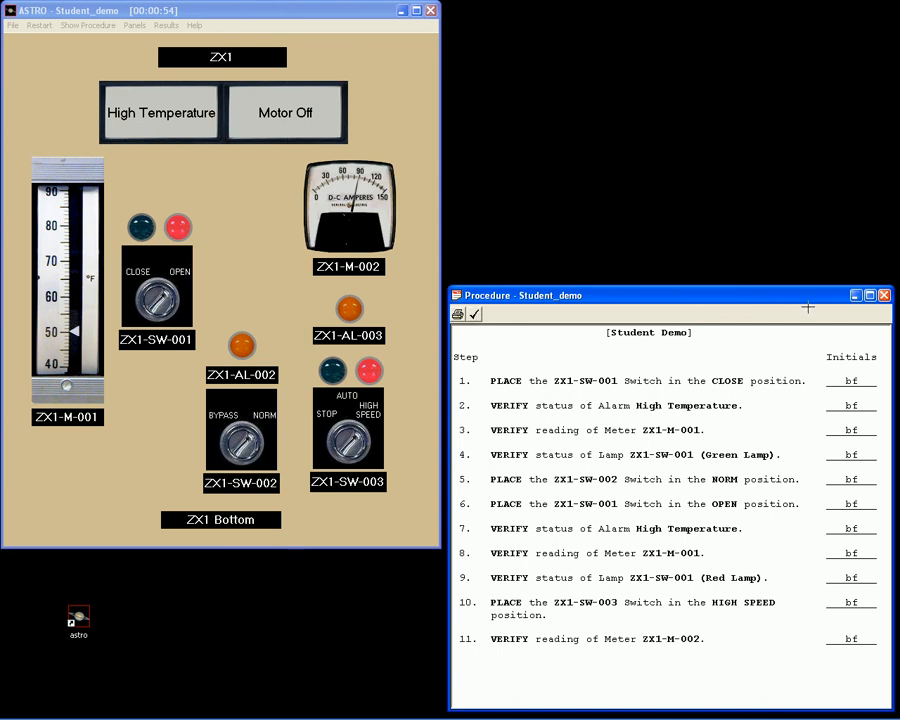
{"action": "left_click", "coordinate": [855, 295]}
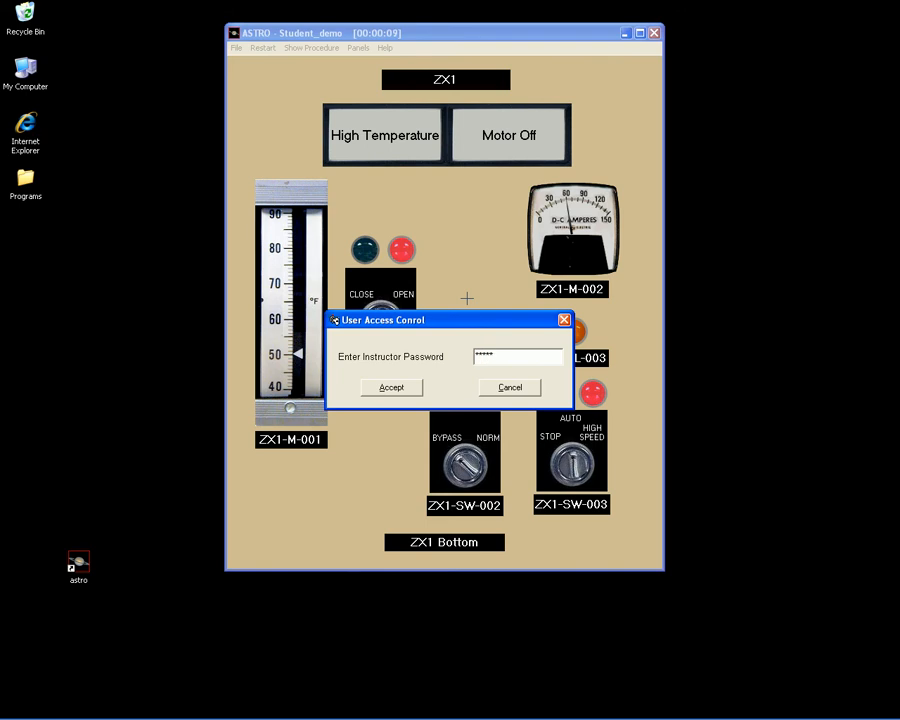
Step: Submit the instructor password to enter instructor mode and freeze the simulation
{"action": "left_click", "coordinate": [392, 387]}
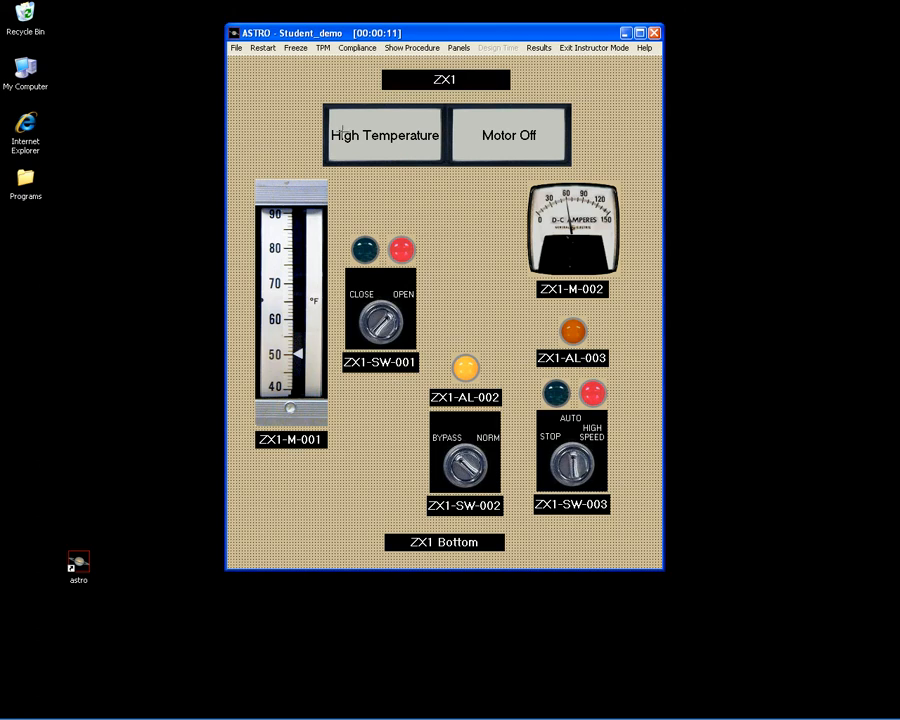
{"action": "left_click", "coordinate": [295, 47]}
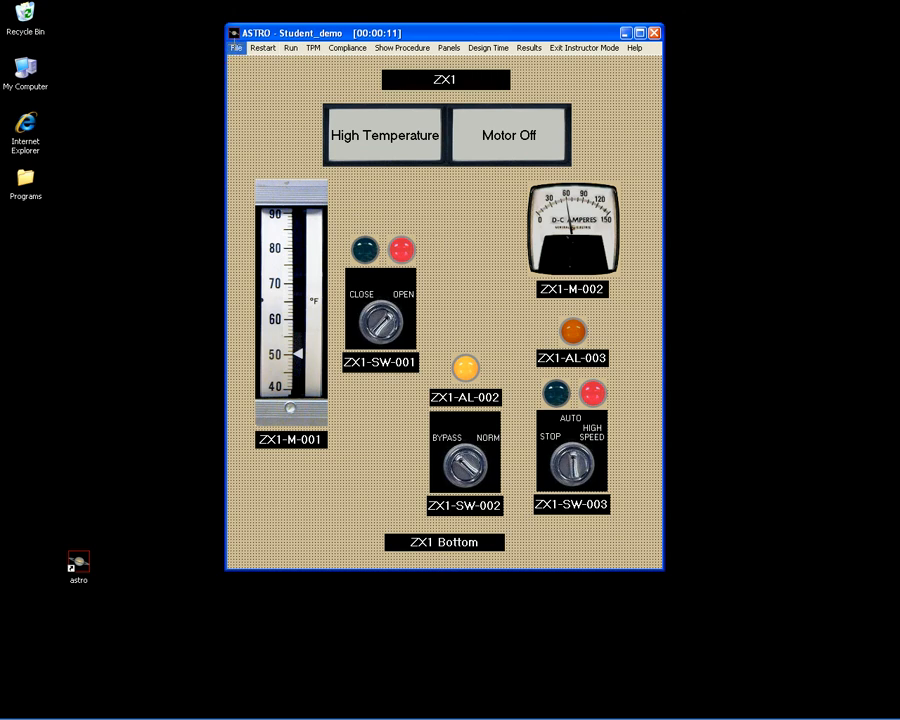
Step: Save the panel configuration as a new file named Student_demo_new.cfg in the config folder
{"action": "left_click", "coordinate": [236, 48]}
{"action": "left_click", "coordinate": [246, 75]}
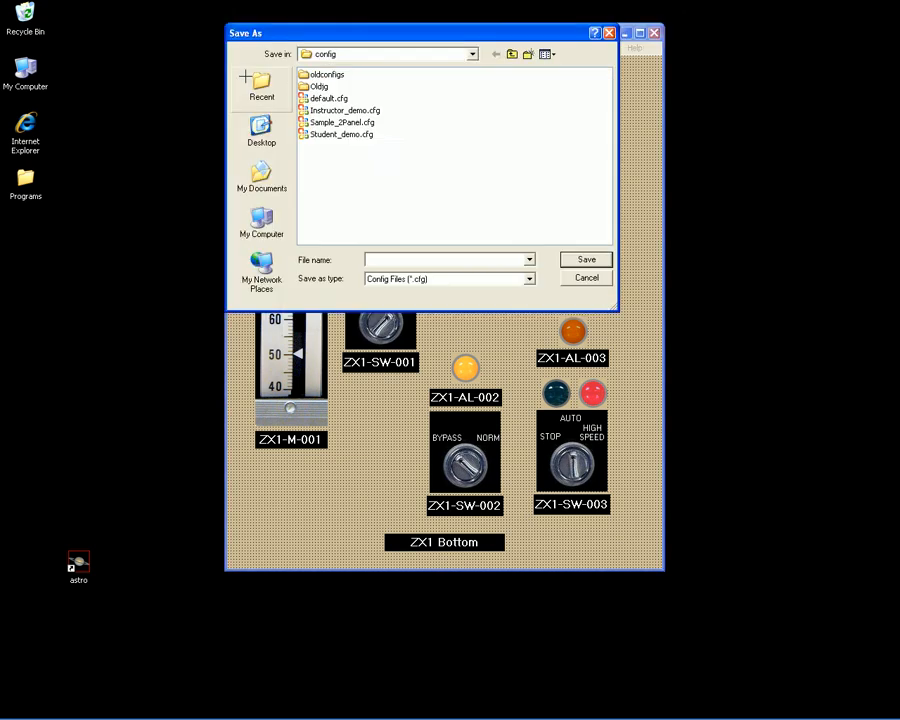
{"action": "left_click", "coordinate": [344, 134]}
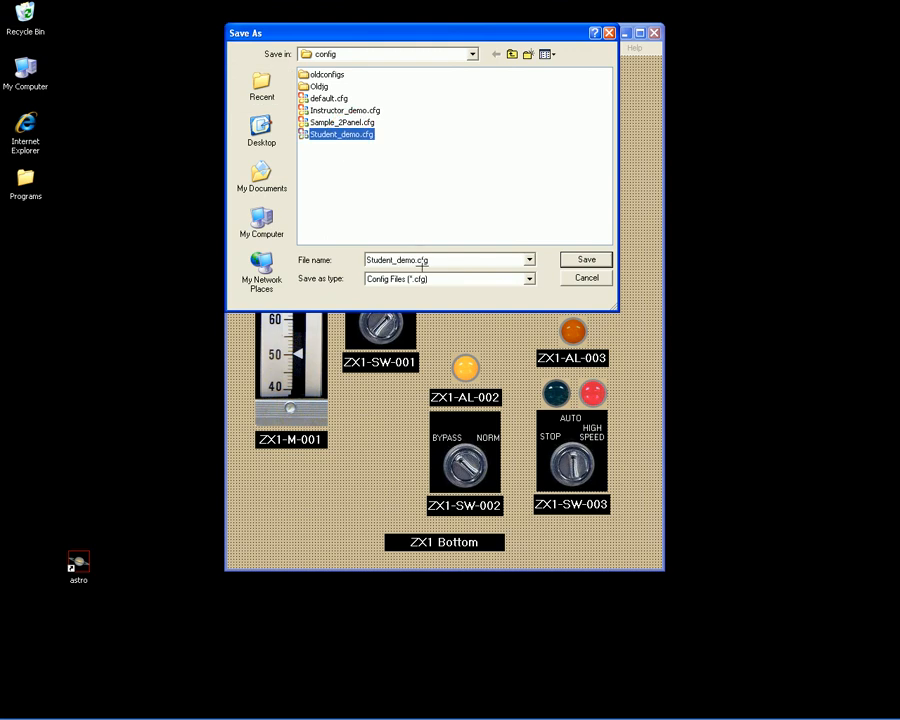
{"action": "double_click", "coordinate": [416, 260]}
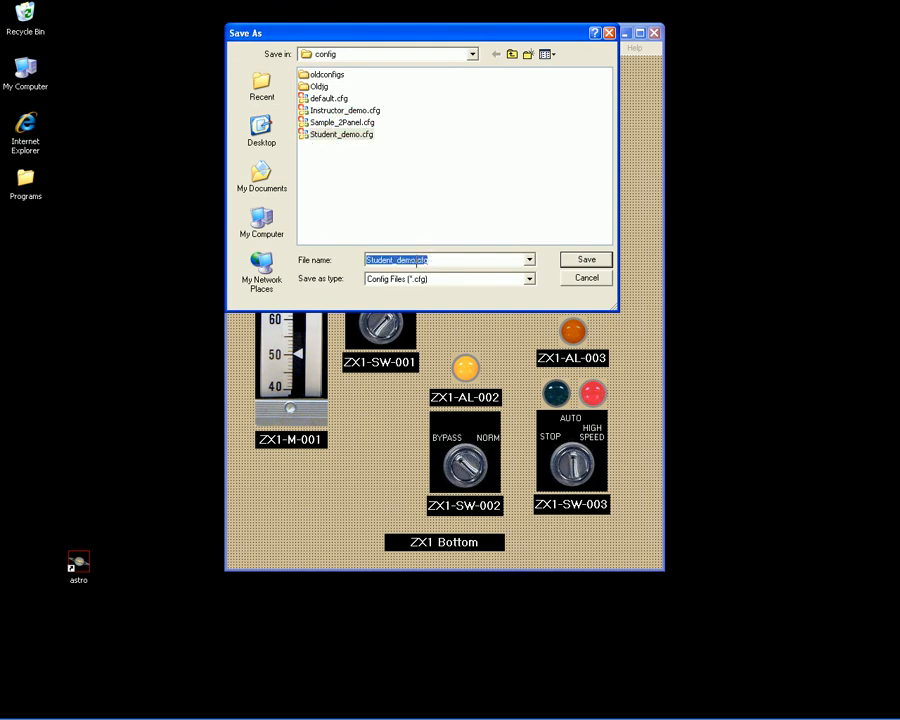
{"action": "left_click", "coordinate": [416, 260]}
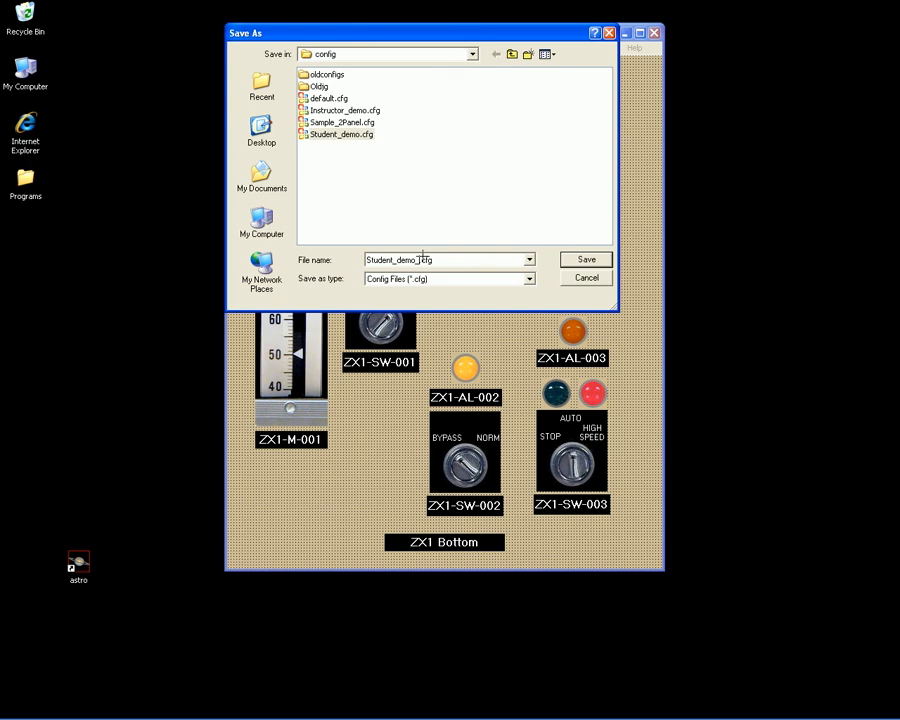
{"action": "type", "text": "_new"}
{"action": "left_click", "coordinate": [584, 259]}
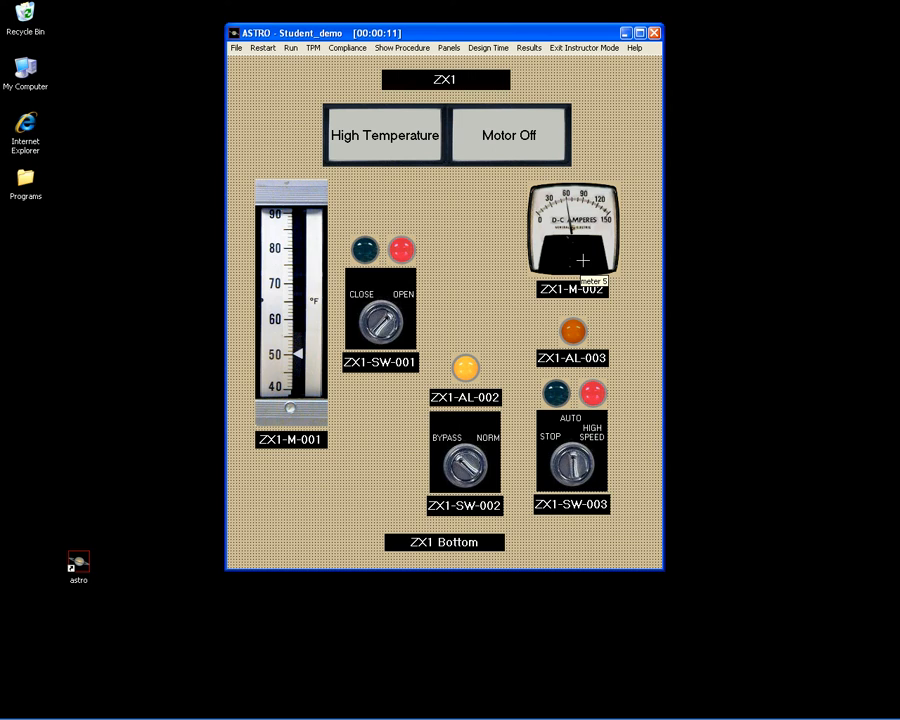
Step: Load the Student_demo_new configuration
{"action": "left_click", "coordinate": [236, 47]}
{"action": "left_click", "coordinate": [250, 62]}
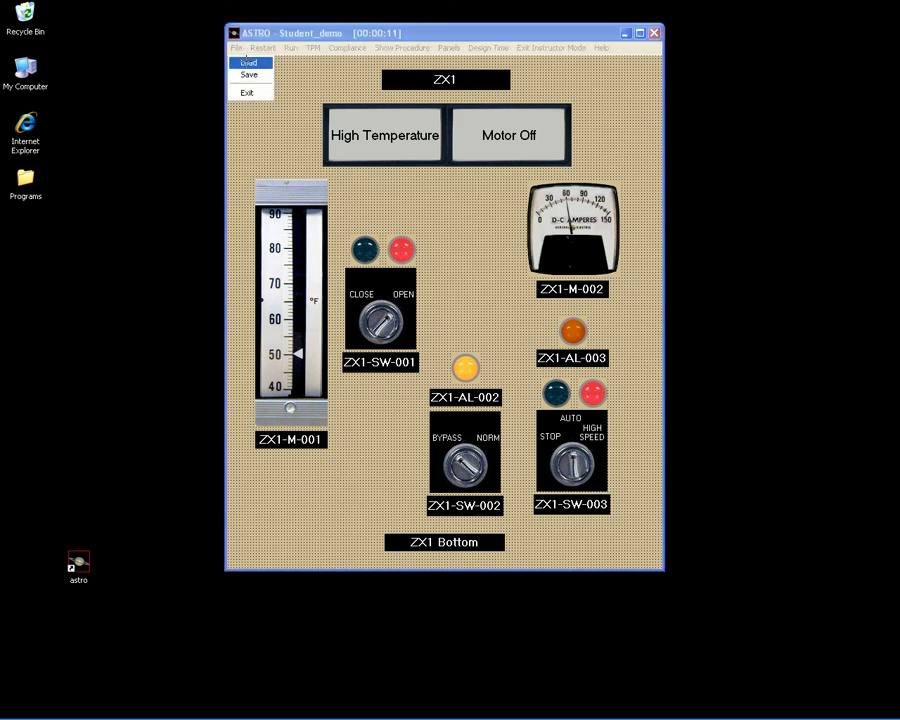
{"action": "left_click", "coordinate": [570, 259]}
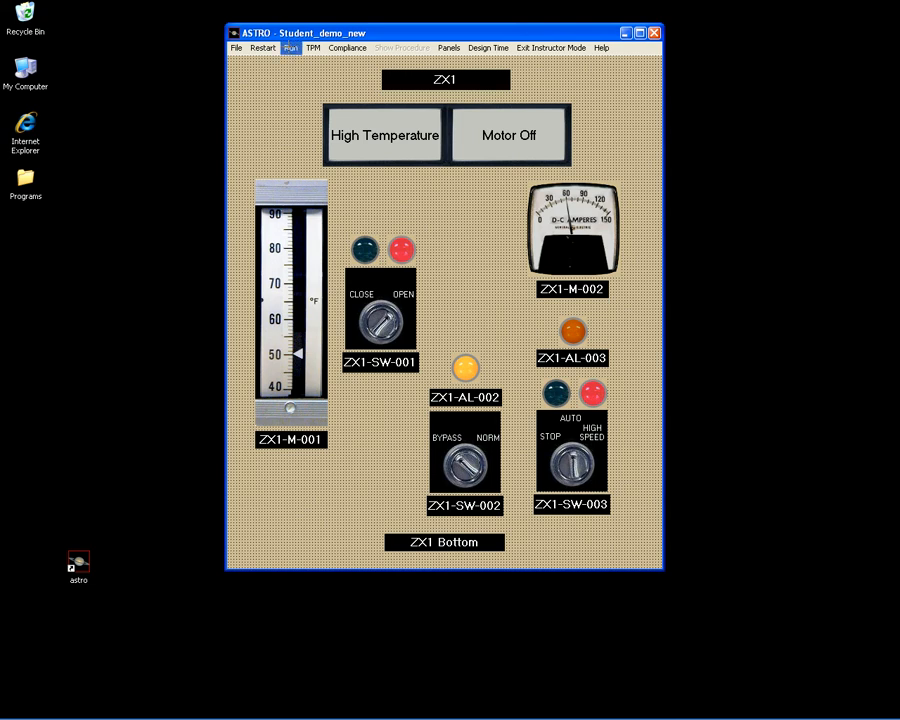
Step: Run the simulation and operate ZX1-SW-001 to CLOSE and OPEN, and ZX1-SW-002 to NORM and BYPASS
{"action": "left_click", "coordinate": [290, 47]}
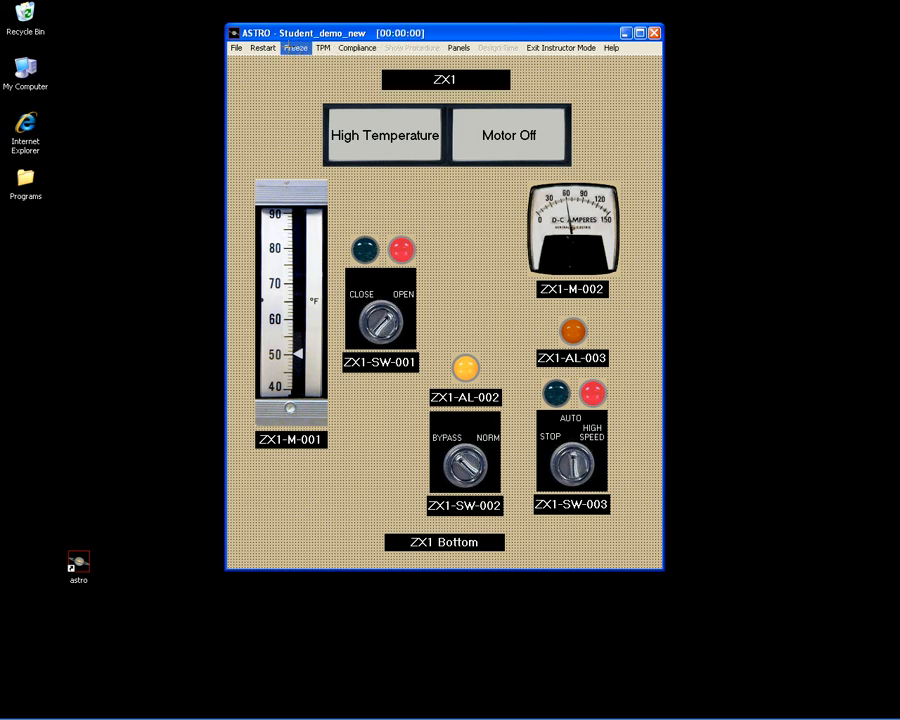
{"action": "left_click", "coordinate": [358, 293]}
{"action": "left_click", "coordinate": [405, 293]}
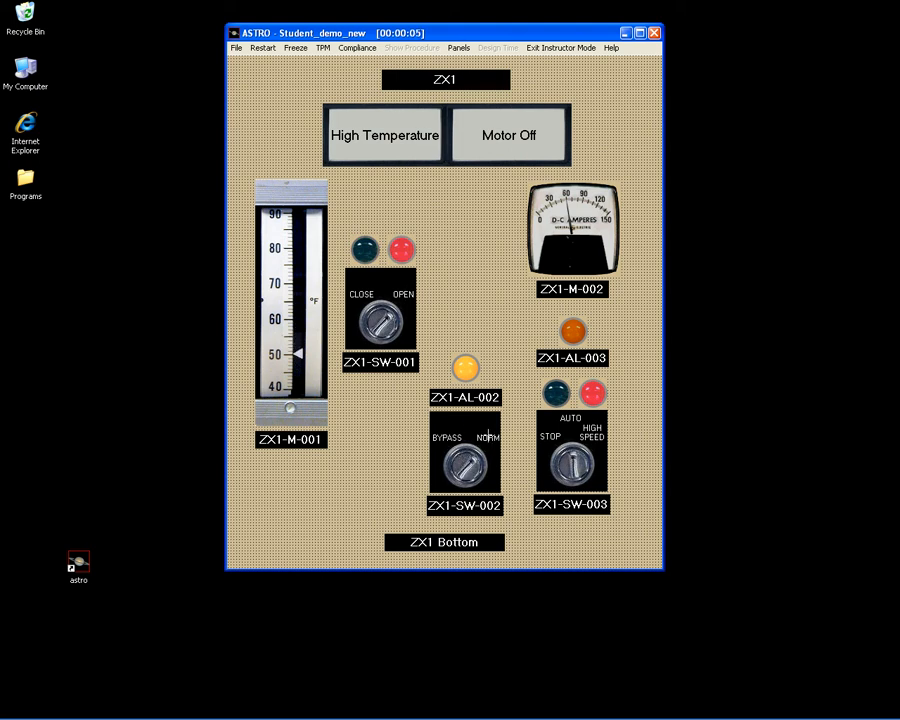
{"action": "left_click", "coordinate": [445, 437]}
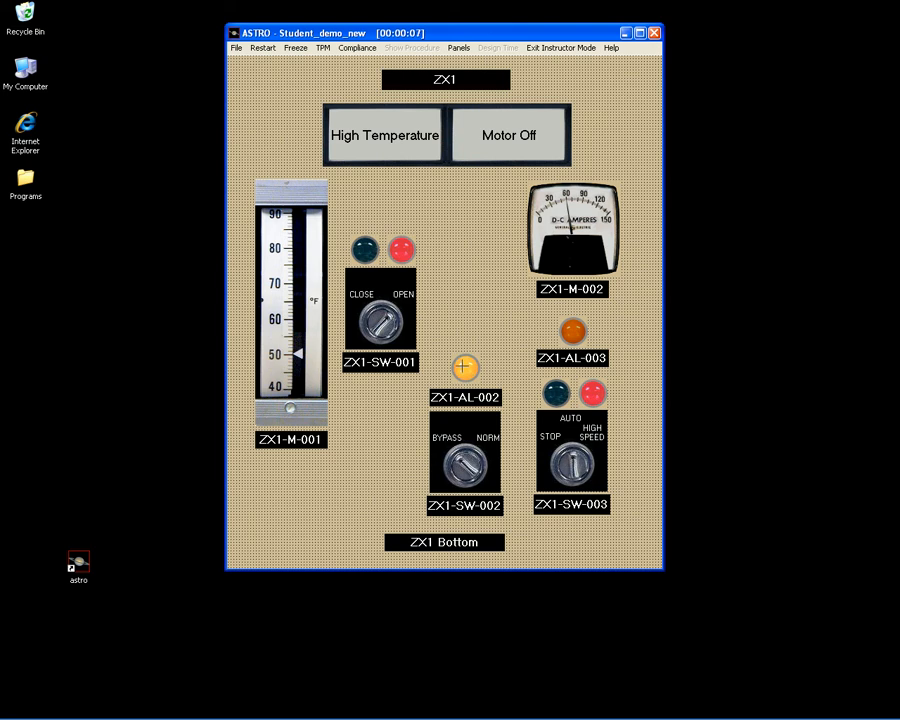
Step: Verify the status of the ZX1-AL-002 amber lamp as On
{"action": "left_click", "coordinate": [463, 367]}
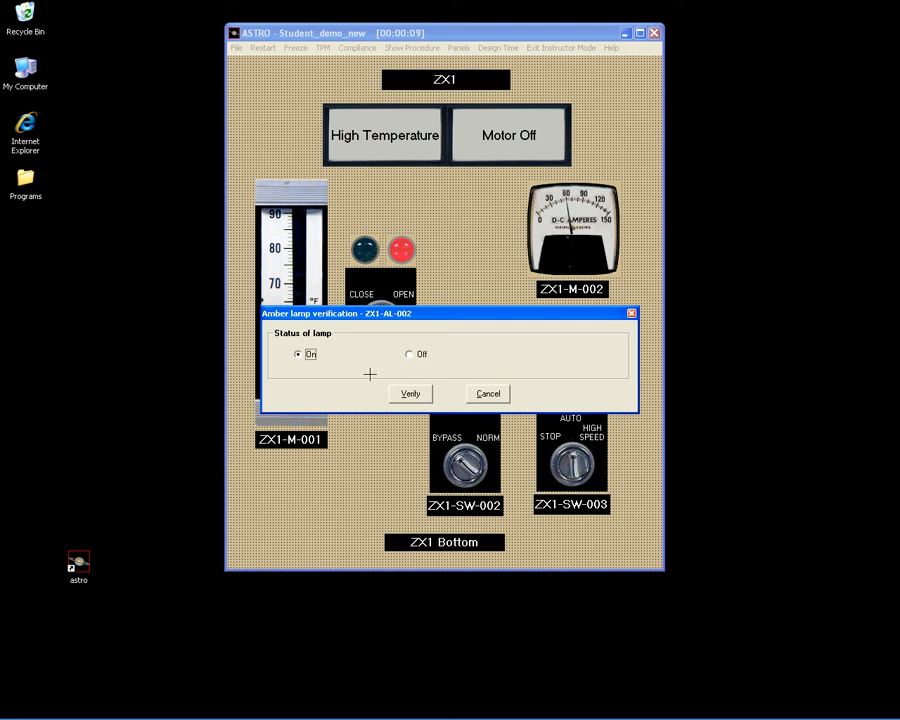
{"action": "left_click", "coordinate": [401, 393]}
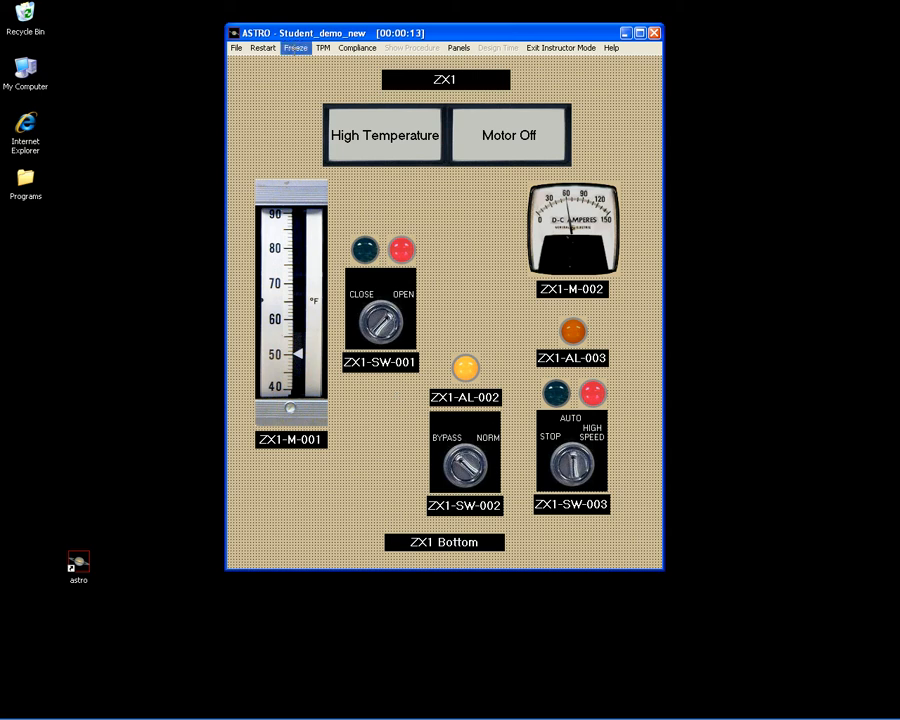
Step: Freeze the simulation and save the recorded compliance criteria as Student_demo_new in the compliance folder
{"action": "left_click", "coordinate": [296, 47]}
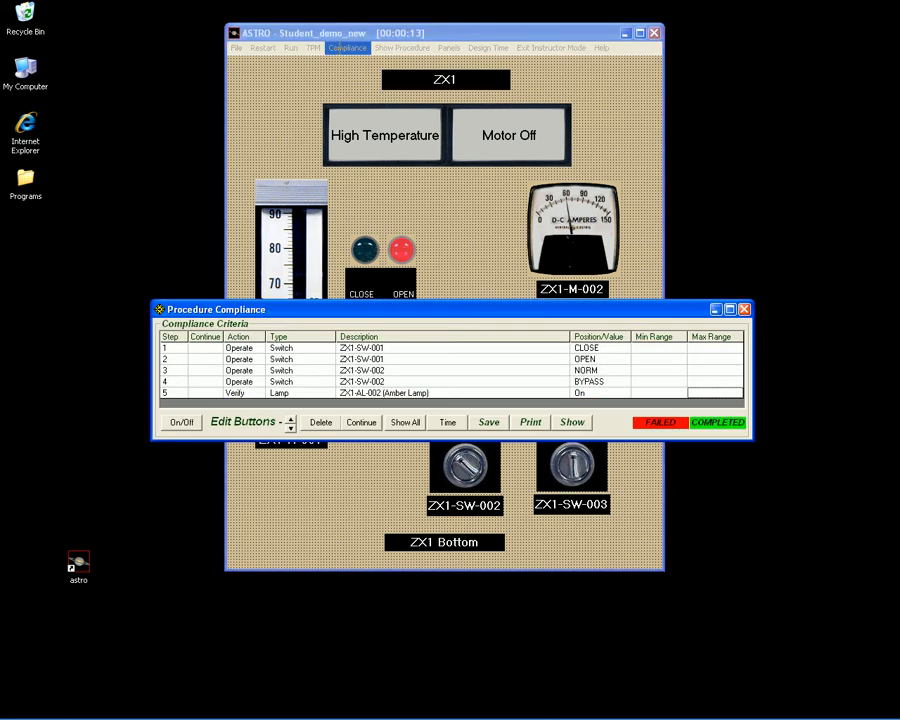
{"action": "left_click", "coordinate": [481, 422]}
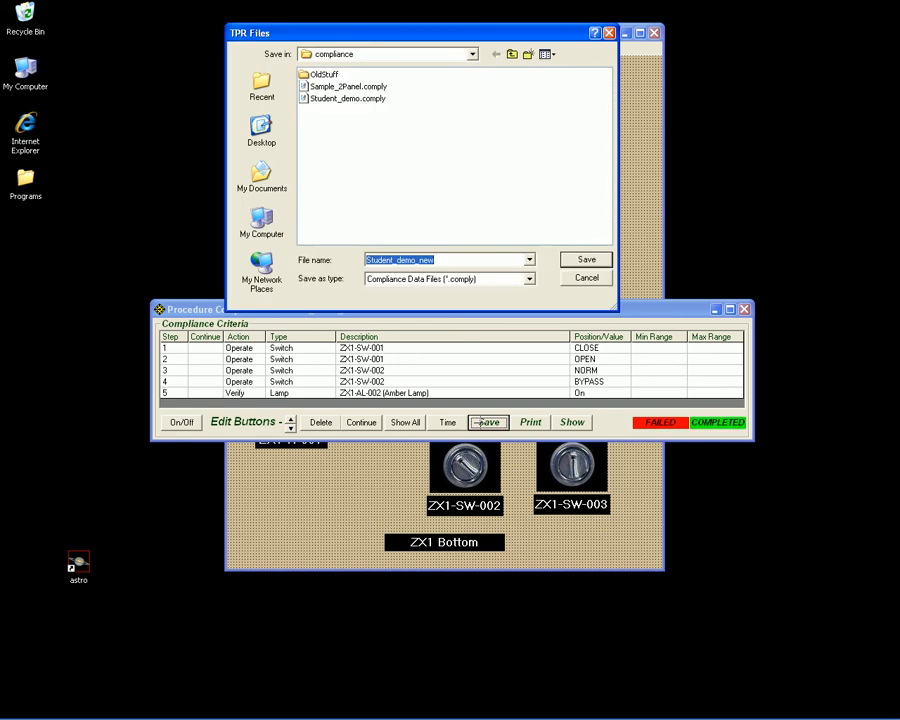
{"action": "left_click", "coordinate": [585, 259]}
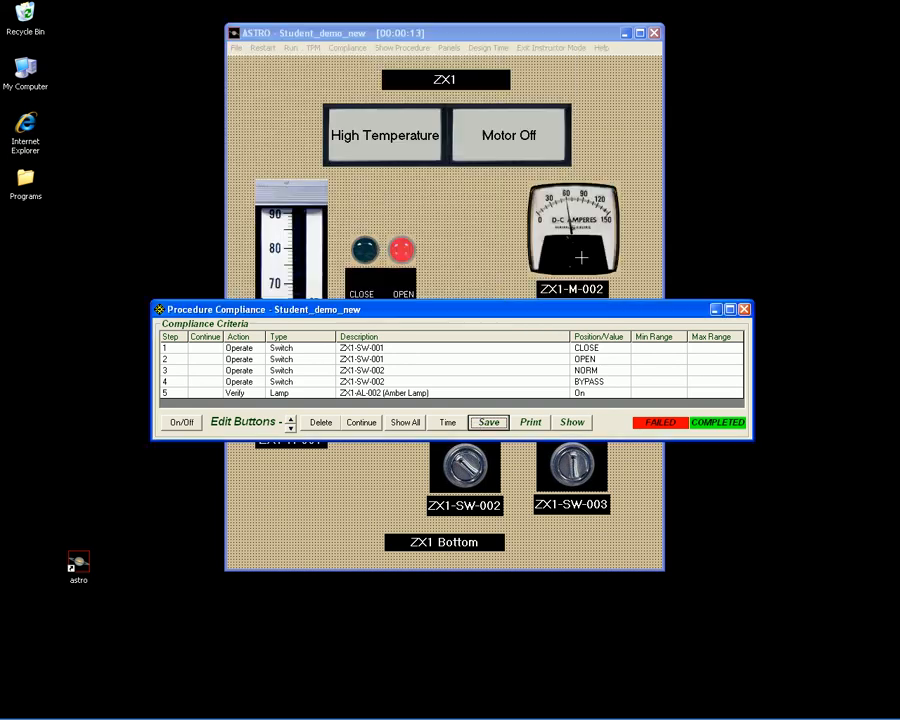
Step: Show the procedure generated from the compliance criteria and replace its title placeholder text with "Student Demo New" inside the brackets
{"action": "left_click", "coordinate": [560, 423]}
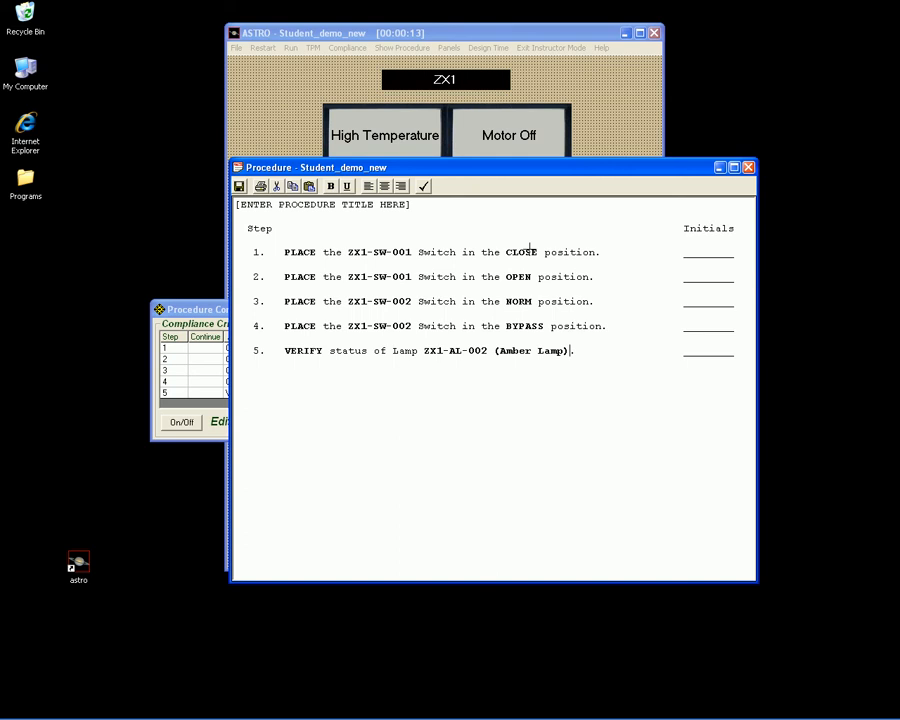
{"action": "left_click", "coordinate": [238, 204]}
{"action": "type", "text": "Student"}
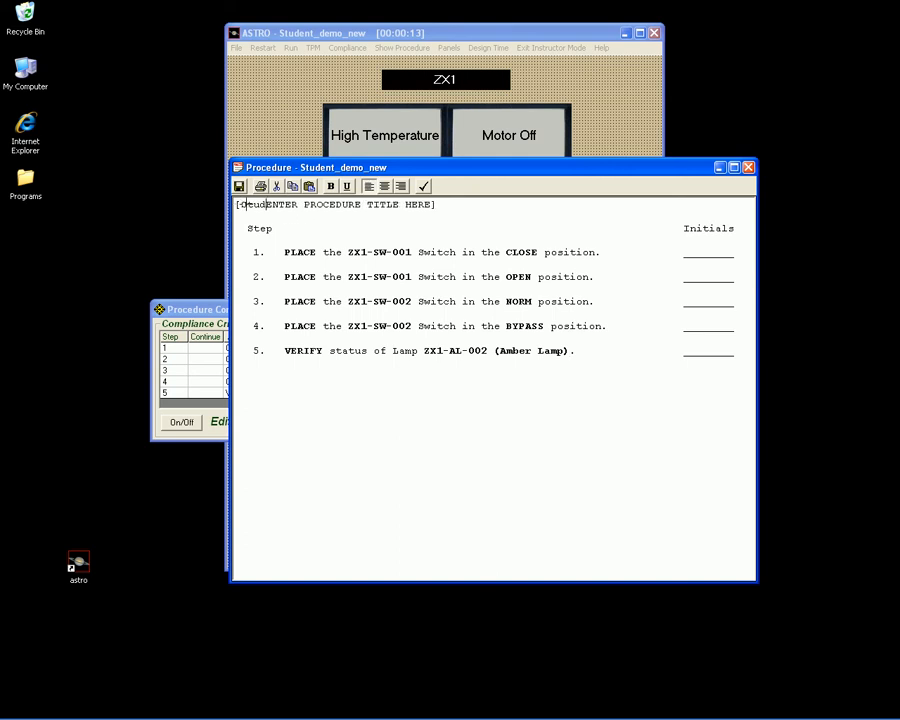
{"action": "type", "text": " Demo "}
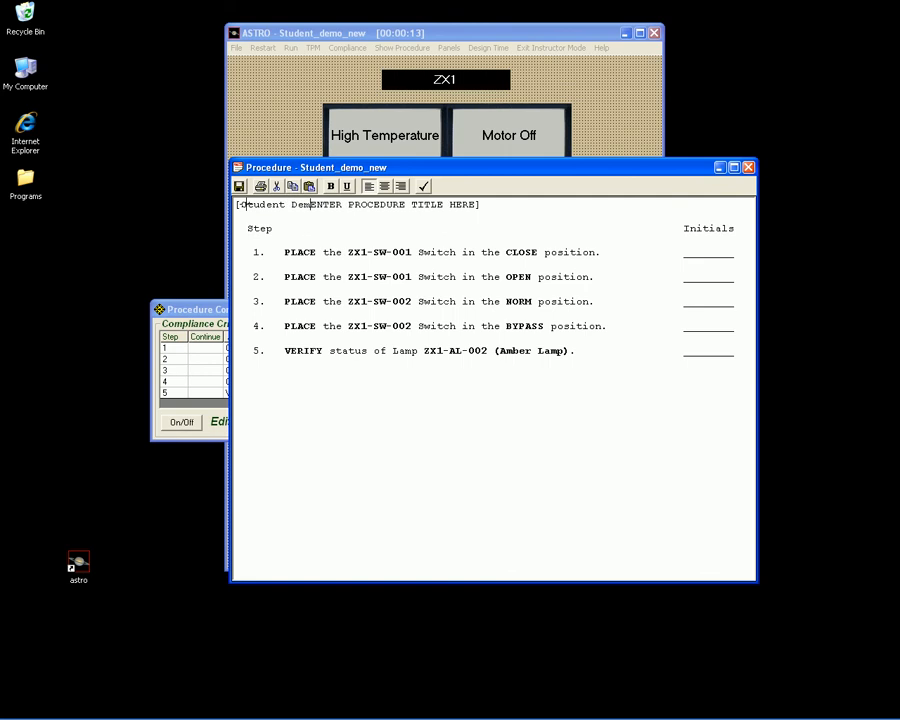
{"action": "type", "text": "New"}
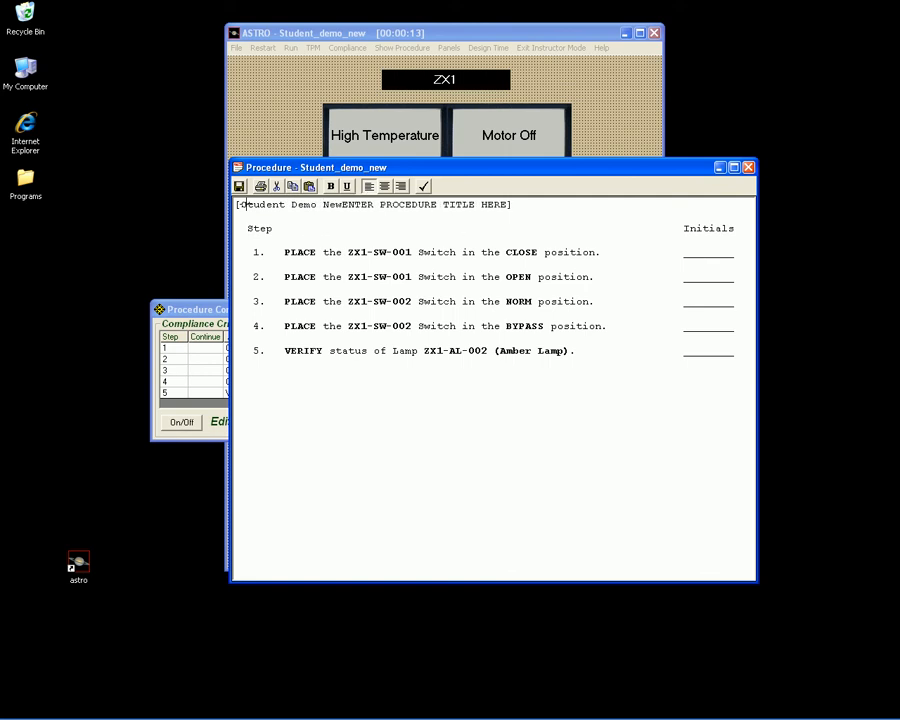
{"action": "key", "text": "Delete"}
{"action": "key", "text": "Delete"}
{"action": "key", "text": "Delete"}
{"action": "key", "text": "Delete"}
{"action": "key", "text": "Delete"}
{"action": "key", "text": "Delete"}
{"action": "key", "text": "Delete"}
{"action": "key", "text": "Delete"}
{"action": "key", "text": "Delete"}
{"action": "key", "text": "Delete"}
{"action": "key", "text": "Delete"}
{"action": "key", "text": "Delete"}
{"action": "key", "text": "Delete"}
{"action": "key", "text": "Delete"}
{"action": "key", "text": "Delete"}
{"action": "key", "text": "Delete"}
{"action": "key", "text": "Delete"}
{"action": "key", "text": "Delete"}
{"action": "key", "text": "Delete"}
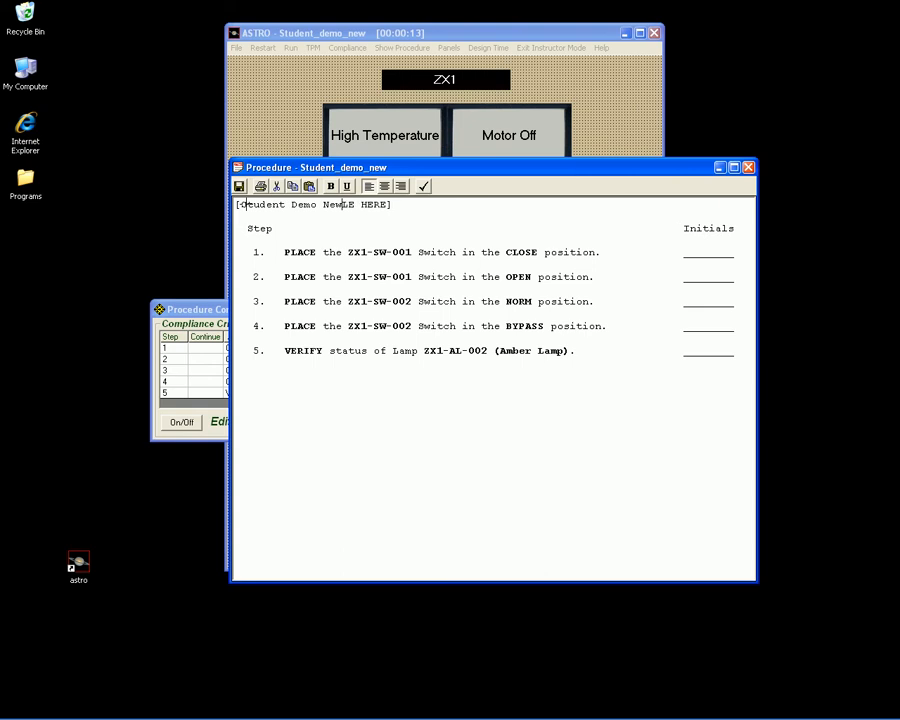
{"action": "key", "text": "Delete"}
{"action": "key", "text": "Delete"}
{"action": "key", "text": "Delete"}
{"action": "key", "text": "Delete"}
{"action": "key", "text": "Delete"}
{"action": "key", "text": "Delete"}
{"action": "key", "text": "Delete"}
Step: Make the [Student Demo New] title line bold and centre it
{"action": "left_click_drag", "start_coordinate": [242, 204], "coordinate": [346, 204]}
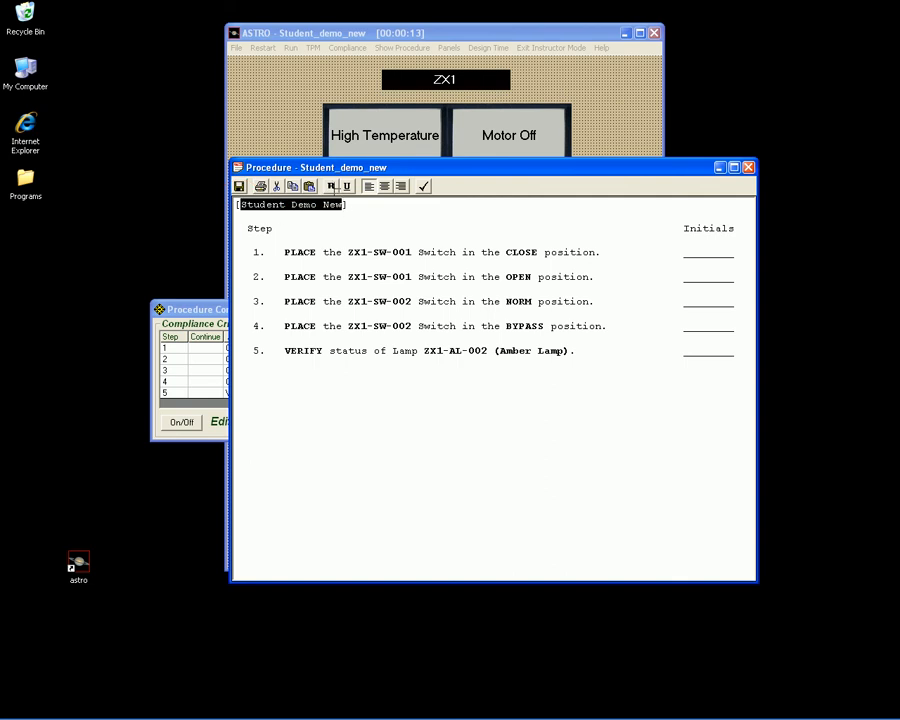
{"action": "left_click", "coordinate": [331, 186]}
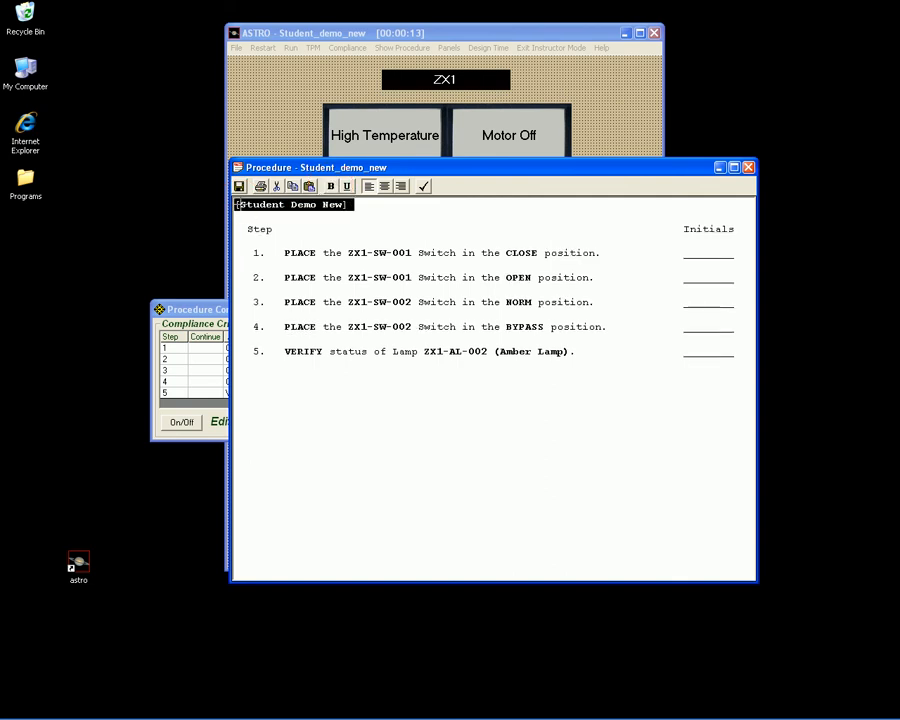
{"action": "left_click", "coordinate": [384, 186]}
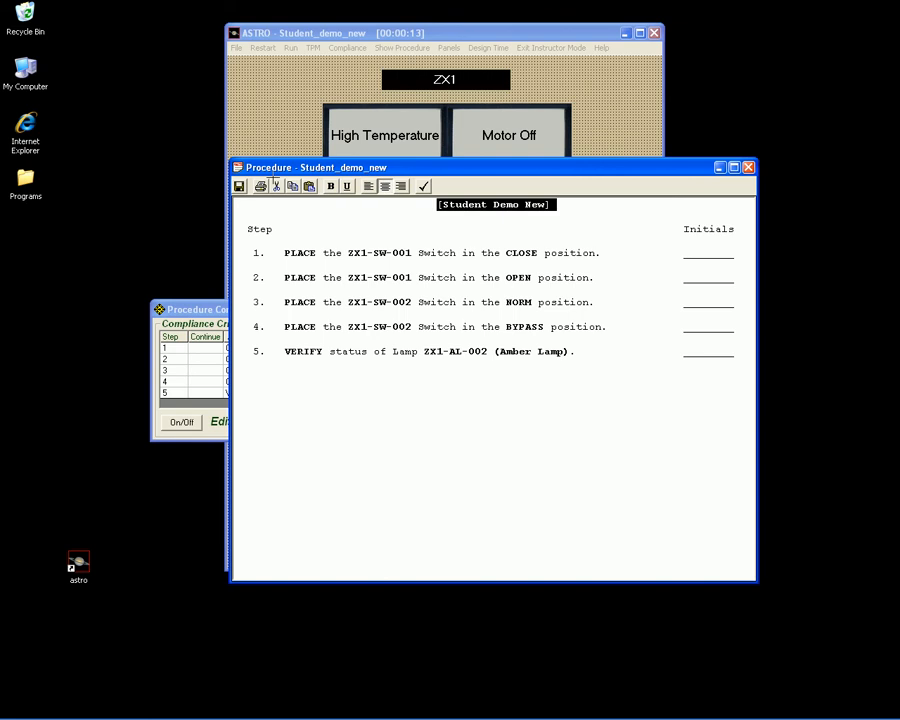
Step: Save the procedure as Student_demo_new.pro in the procedure folder, and close the procedure and compliance windows
{"action": "left_click", "coordinate": [239, 186]}
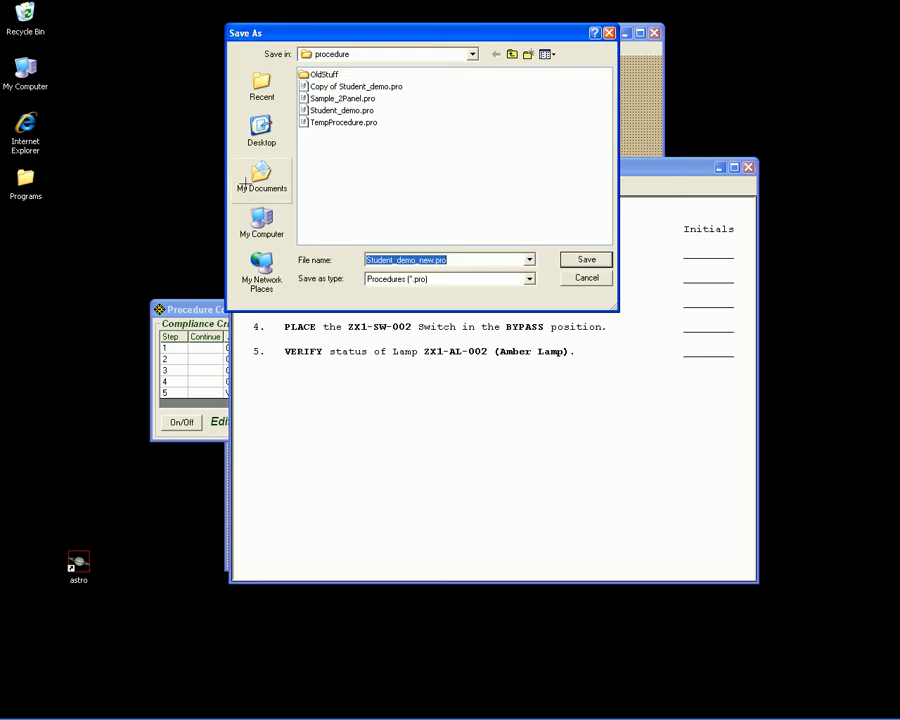
{"action": "left_click", "coordinate": [582, 259]}
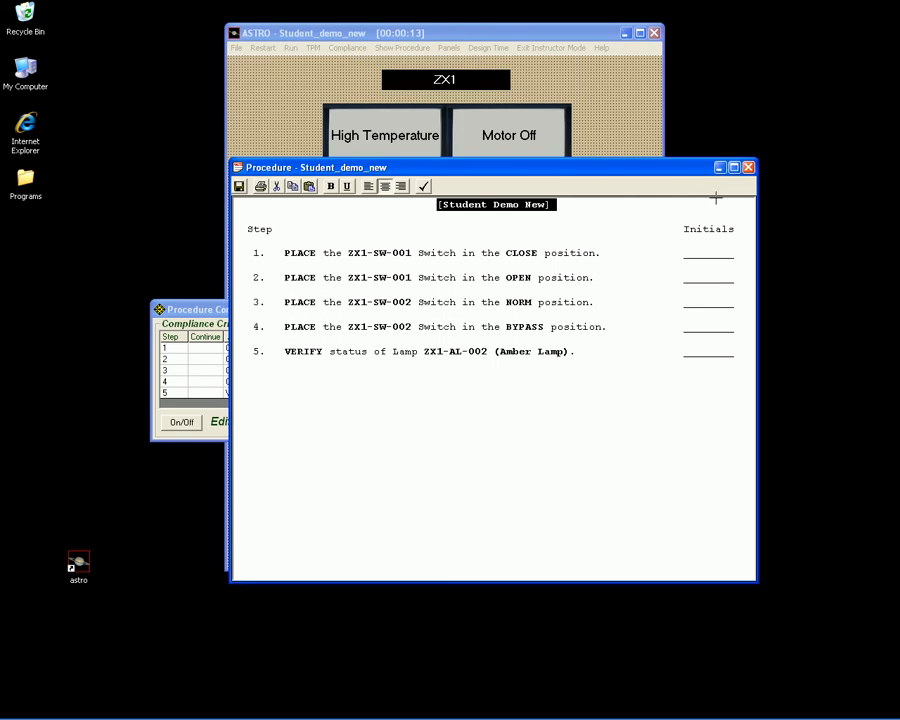
{"action": "left_click", "coordinate": [748, 167]}
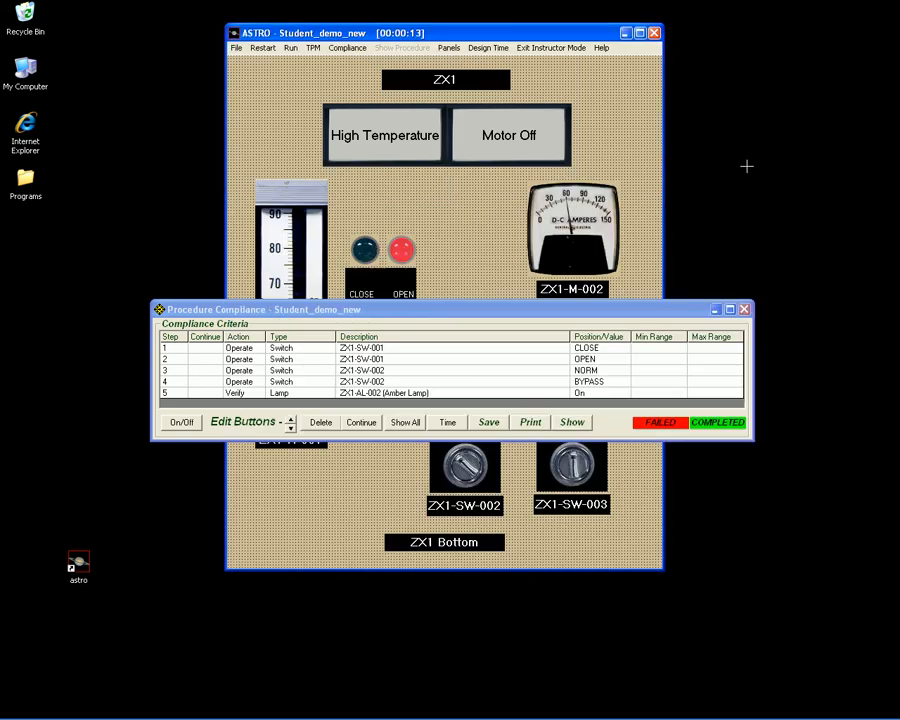
{"action": "left_click", "coordinate": [744, 309]}
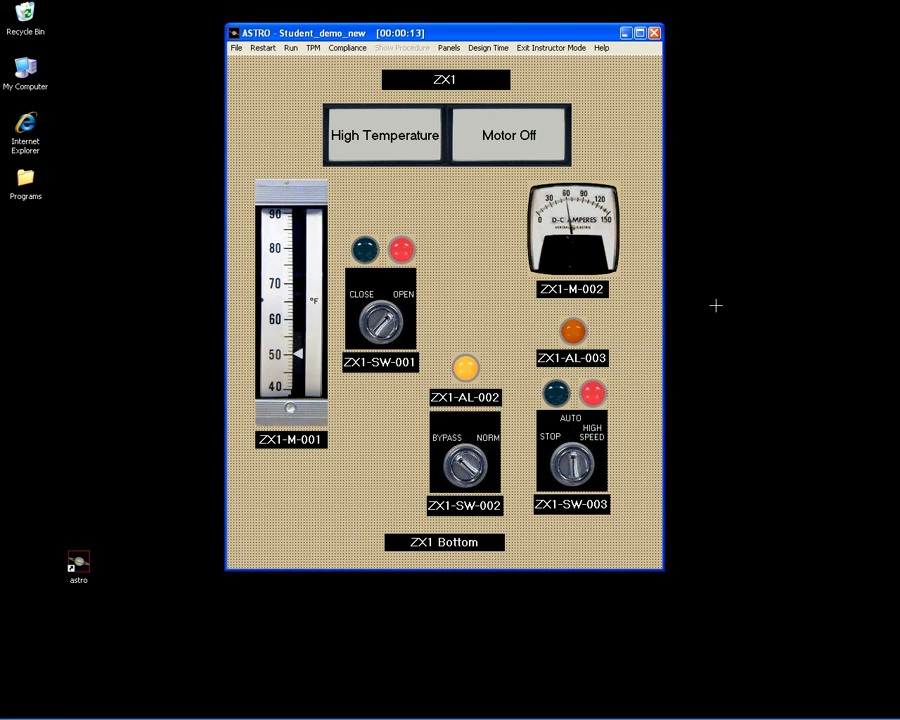
Step: Reload the Student_demo_new.cfg configuration and show its procedure beside the repositioned panel window
{"action": "left_click", "coordinate": [236, 47]}
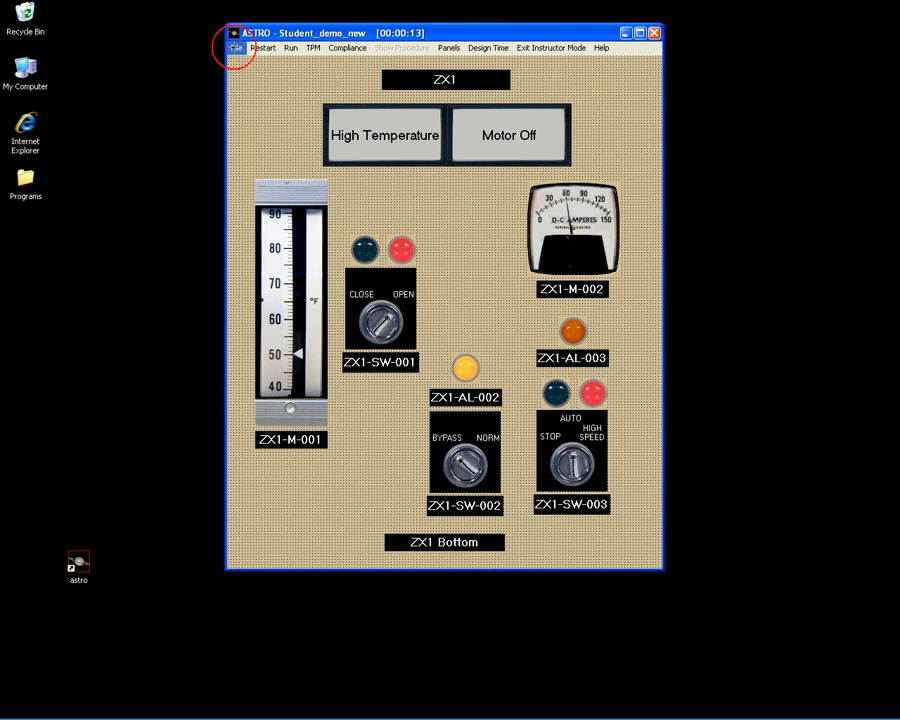
{"action": "left_click", "coordinate": [248, 62]}
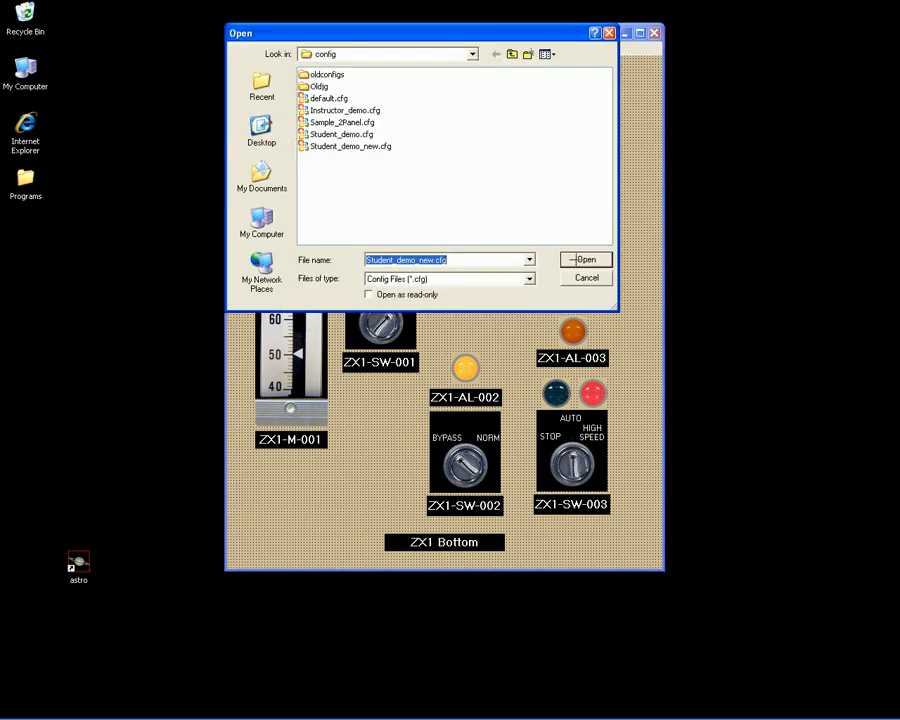
{"action": "left_click", "coordinate": [574, 259]}
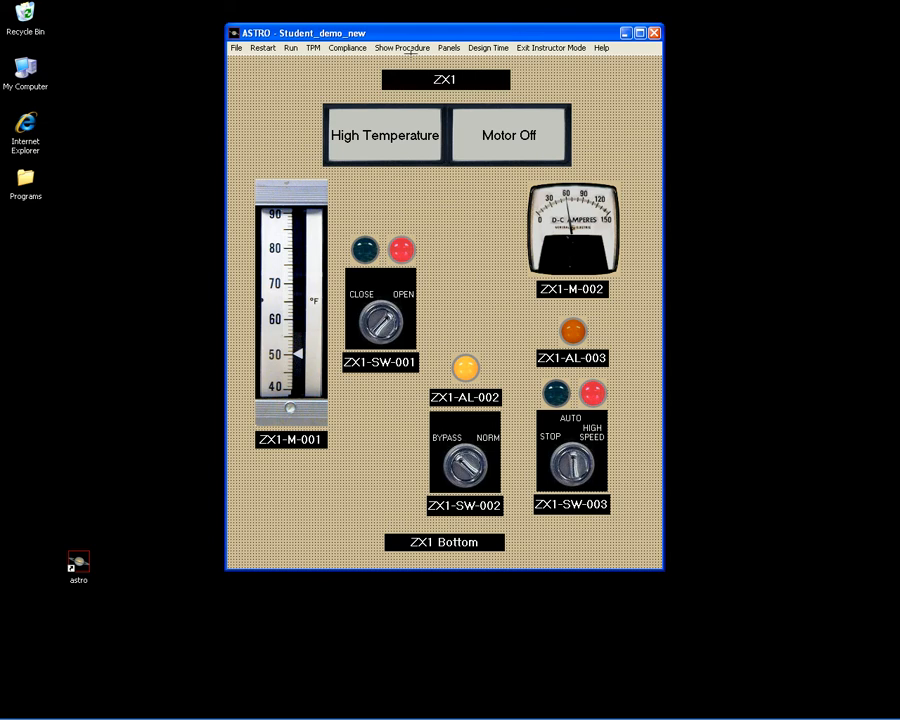
{"action": "left_click_drag", "start_coordinate": [403, 32], "coordinate": [183, 11]}
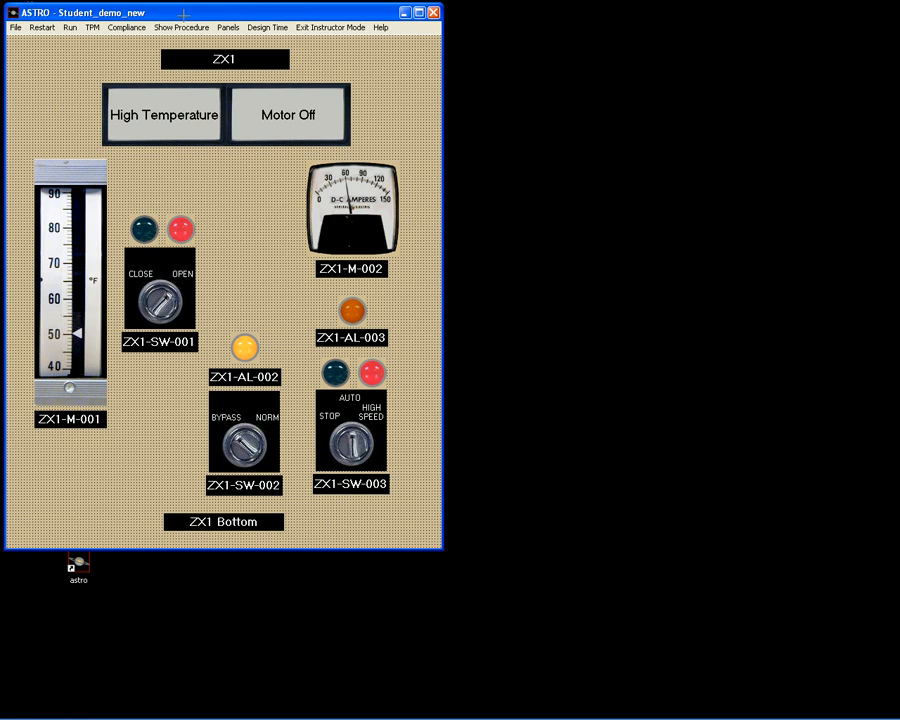
{"action": "left_click", "coordinate": [182, 27]}
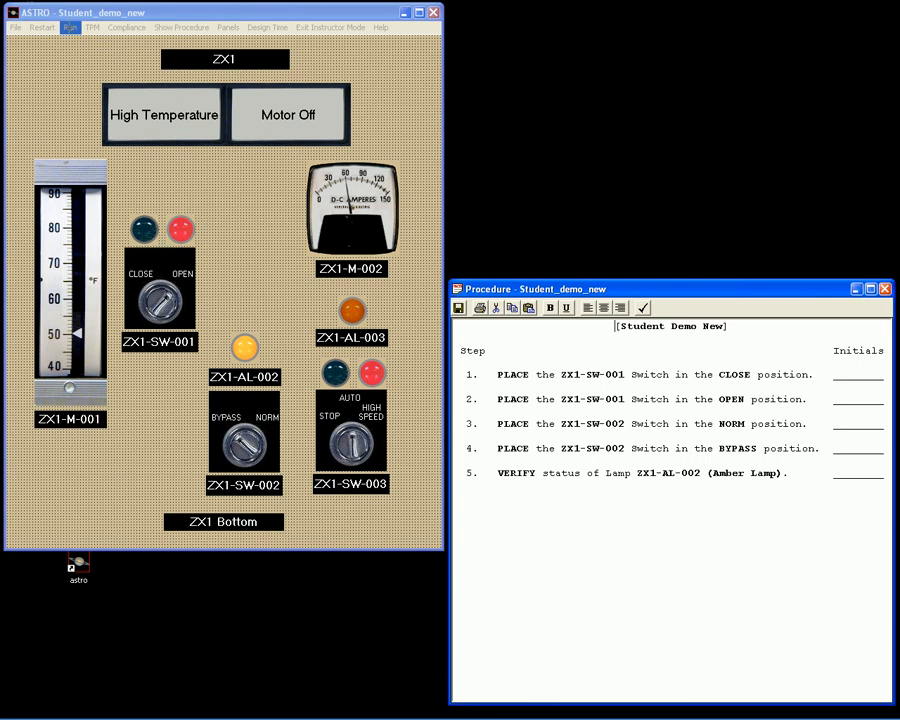
Step: Run the simulation and carry out procedure steps 1 to 4: ZX1-SW-001 to CLOSE and OPEN, ZX1-SW-002 to NORM and BYPASS
{"action": "left_click", "coordinate": [70, 27]}
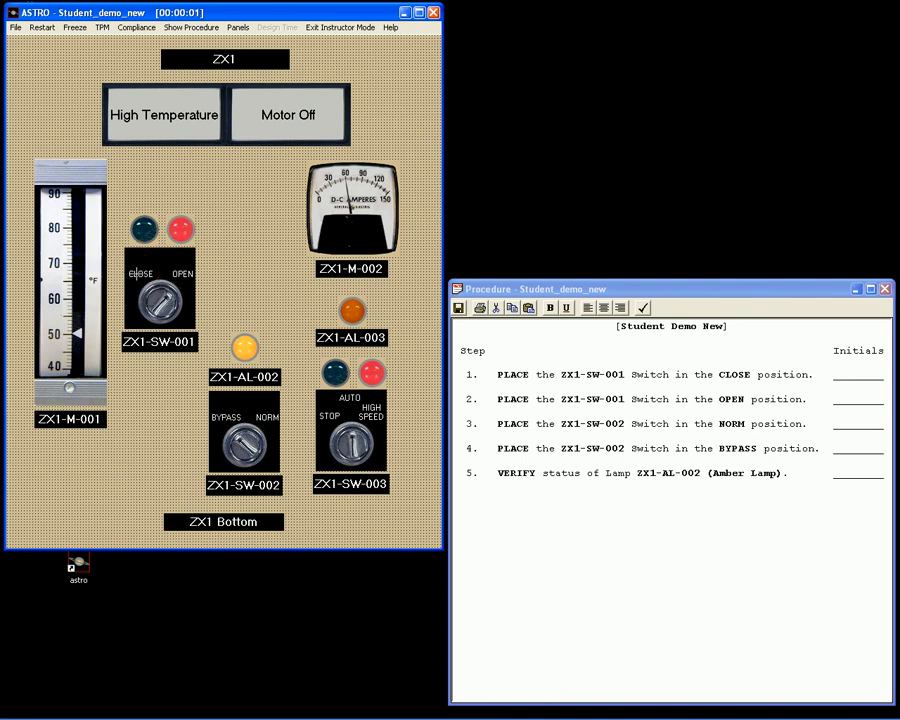
{"action": "left_click", "coordinate": [131, 273]}
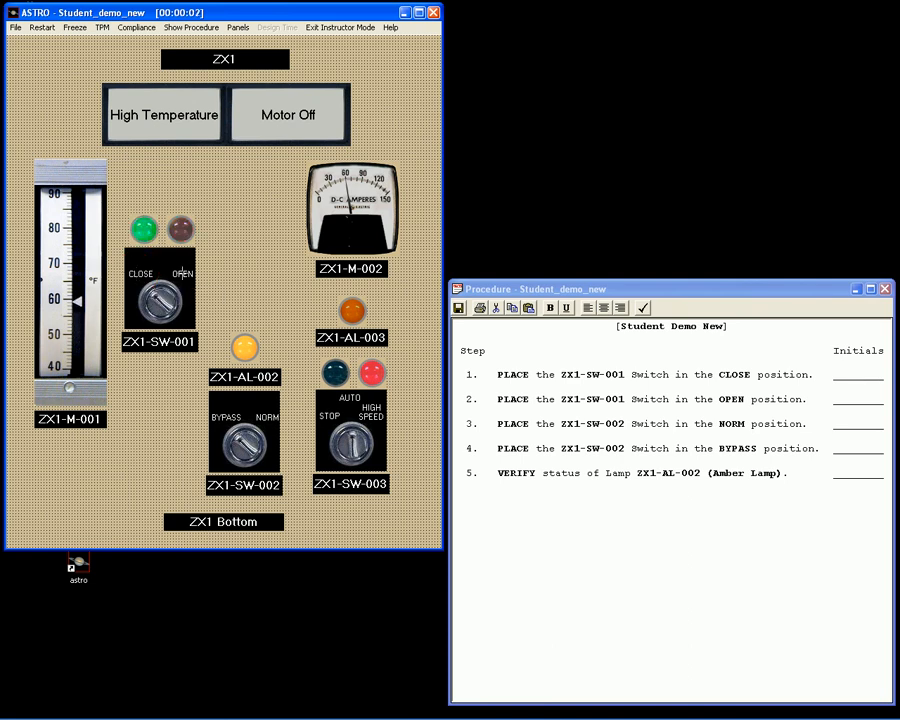
{"action": "left_click", "coordinate": [182, 272]}
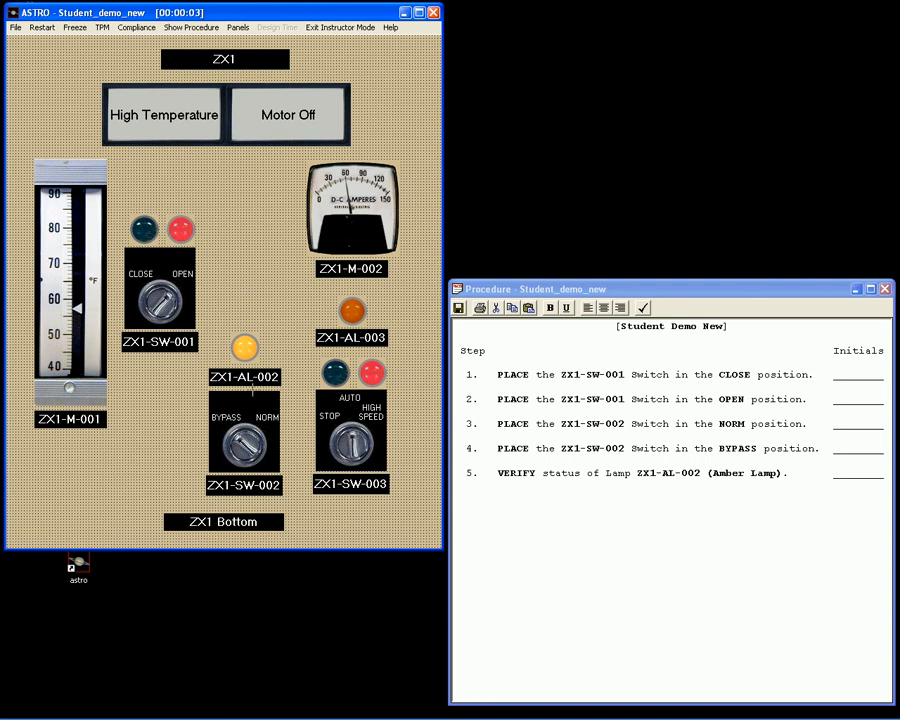
{"action": "left_click", "coordinate": [263, 419]}
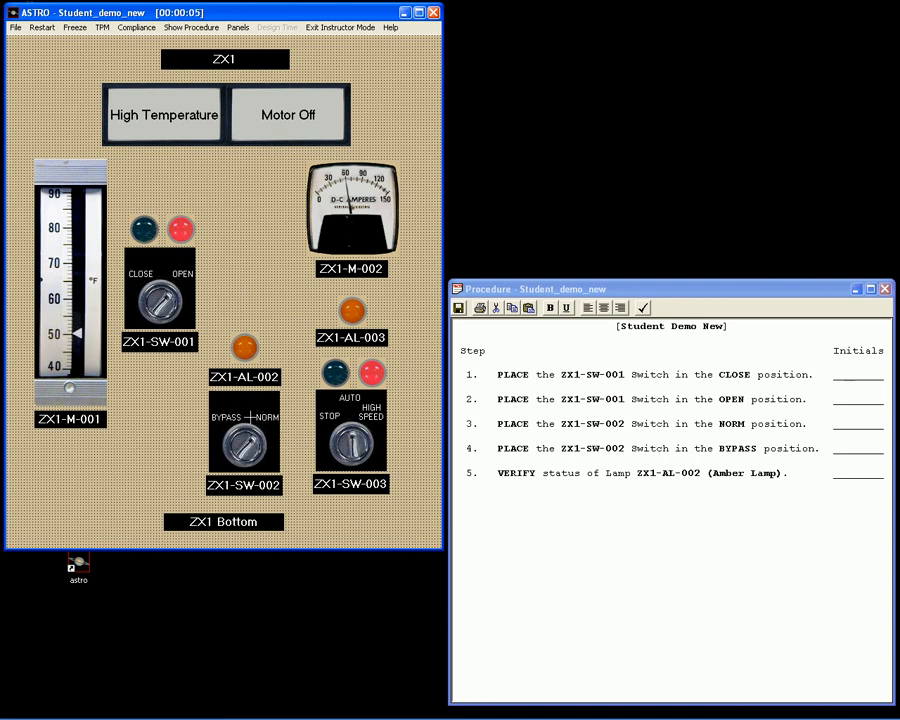
{"action": "left_click", "coordinate": [231, 422]}
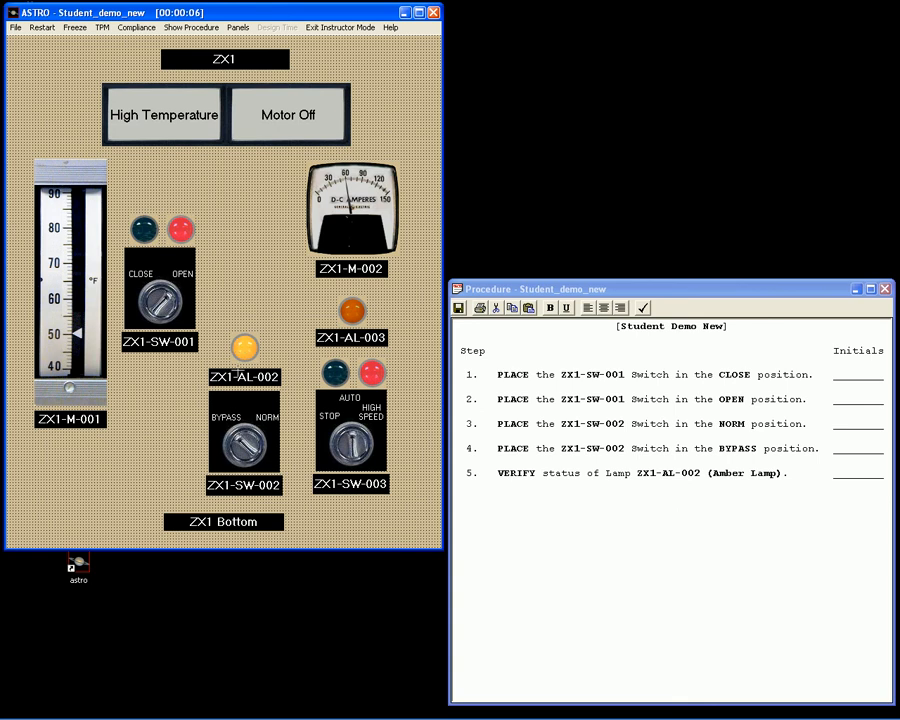
Step: Complete procedure step 5 by verifying the ZX1-AL-002 amber lamp as On, and acknowledge the completion message
{"action": "left_click", "coordinate": [245, 348]}
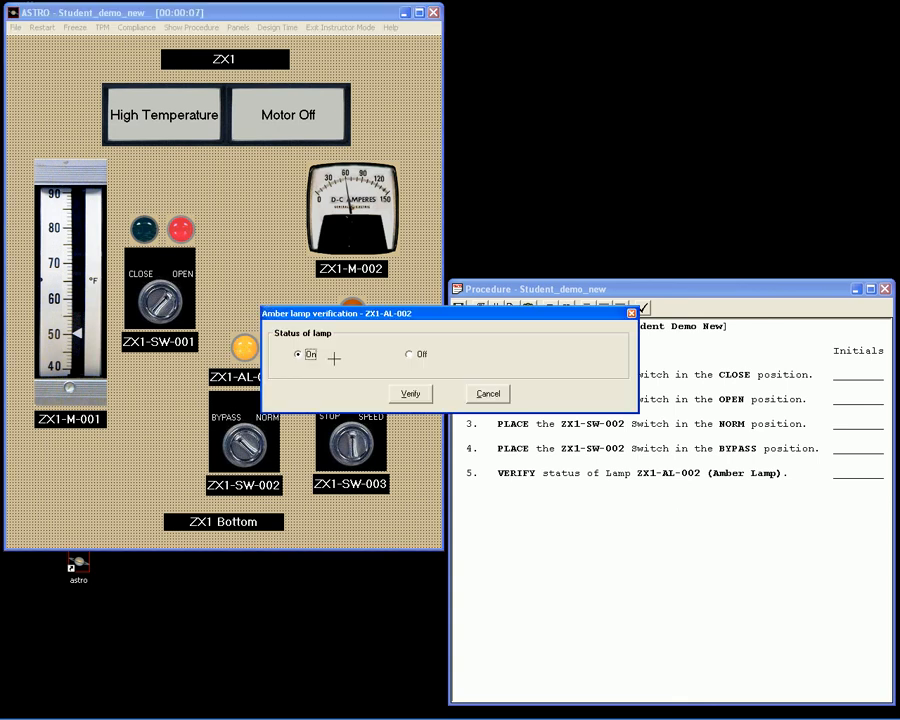
{"action": "left_click", "coordinate": [411, 393]}
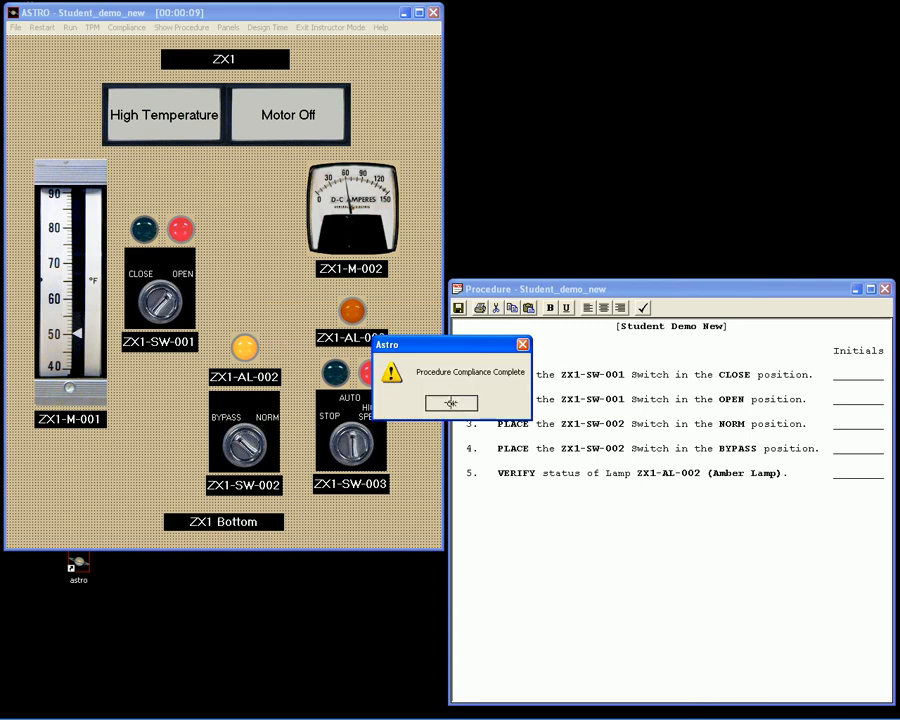
{"action": "left_click", "coordinate": [451, 402]}
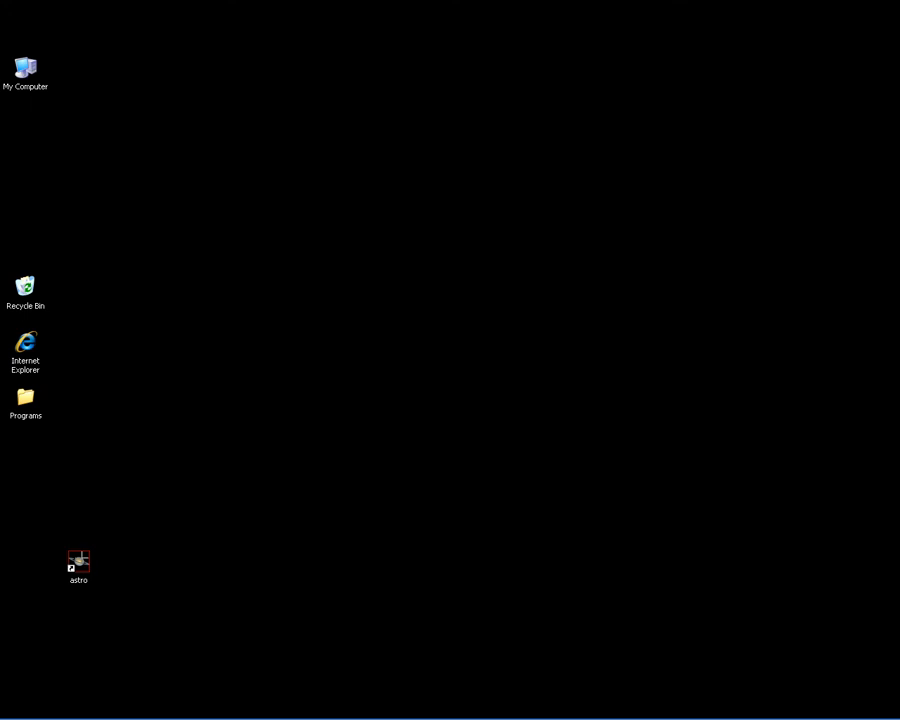
Step: Start ASTRO from the desktop, open the default exercise, and enter the instructor password to access instructor mode
{"action": "left_click", "coordinate": [79, 561]}
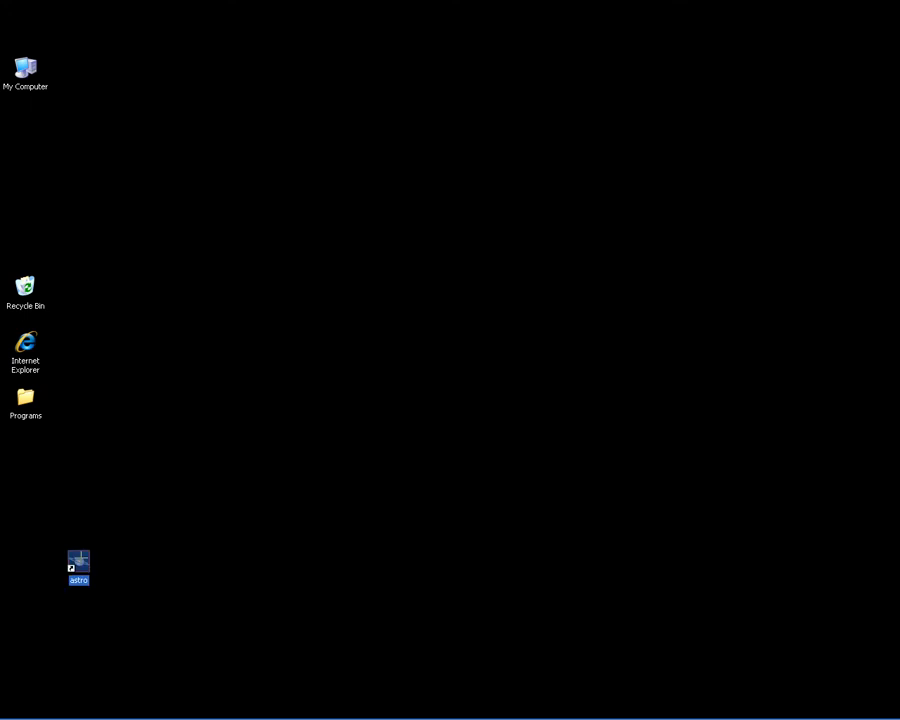
{"action": "double_click", "coordinate": [79, 561]}
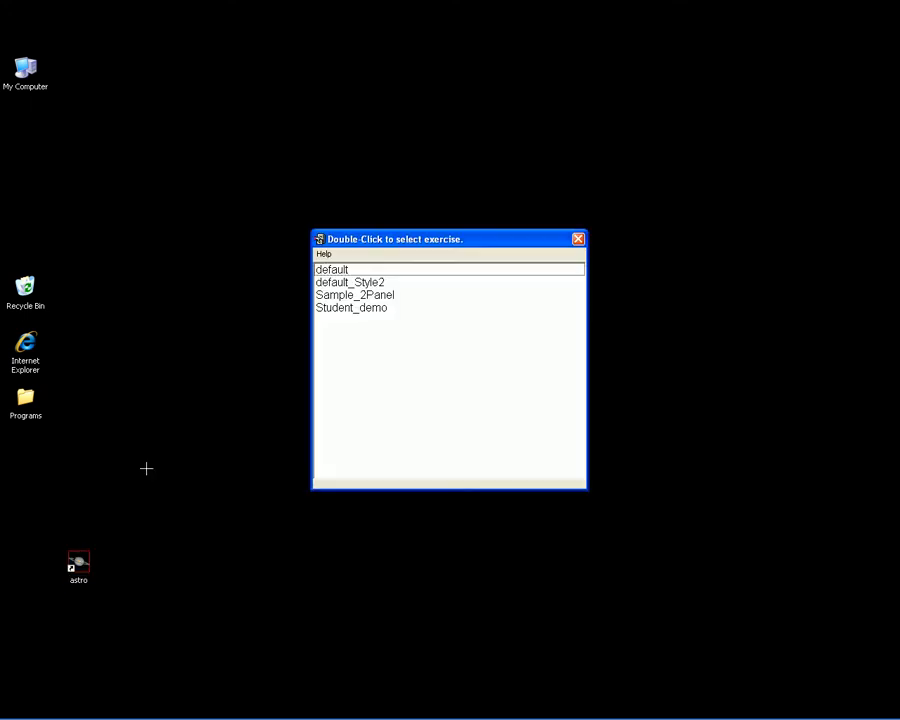
{"action": "double_click", "coordinate": [329, 269]}
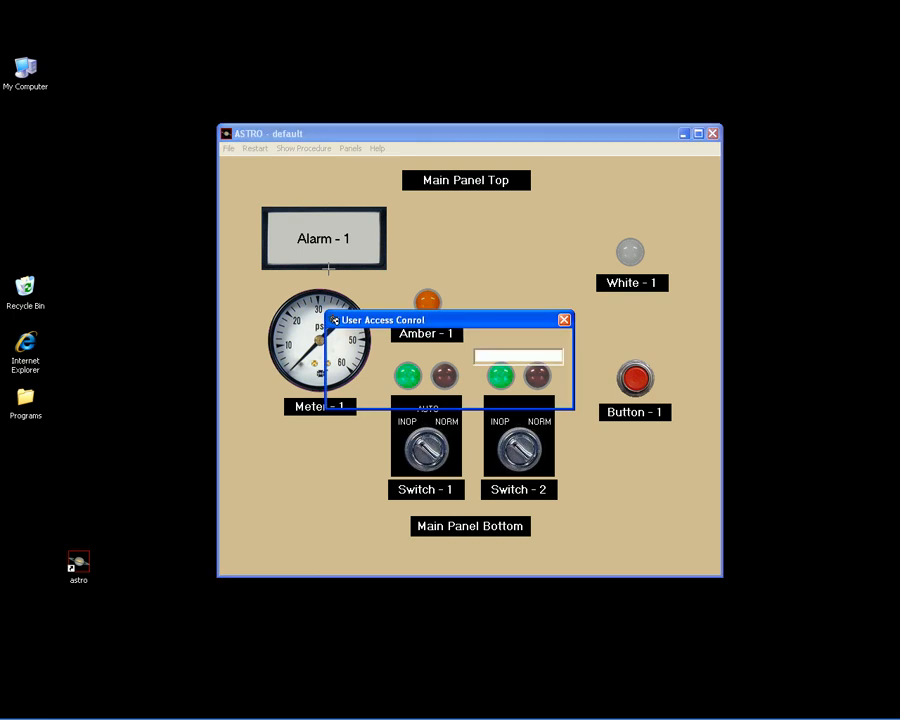
{"action": "type", "text": "**"}
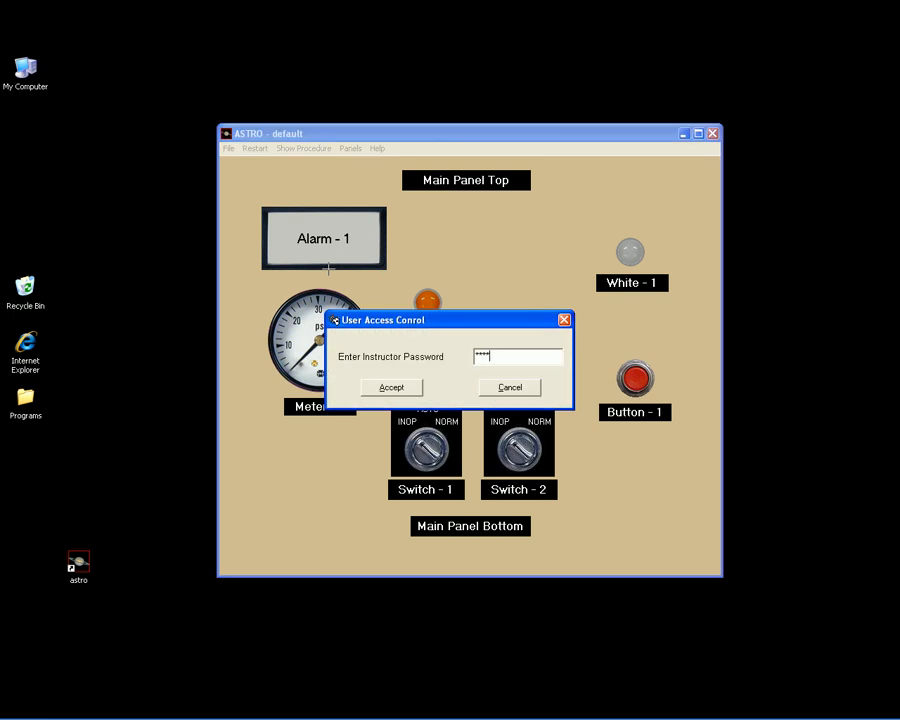
{"action": "key", "text": "Return"}
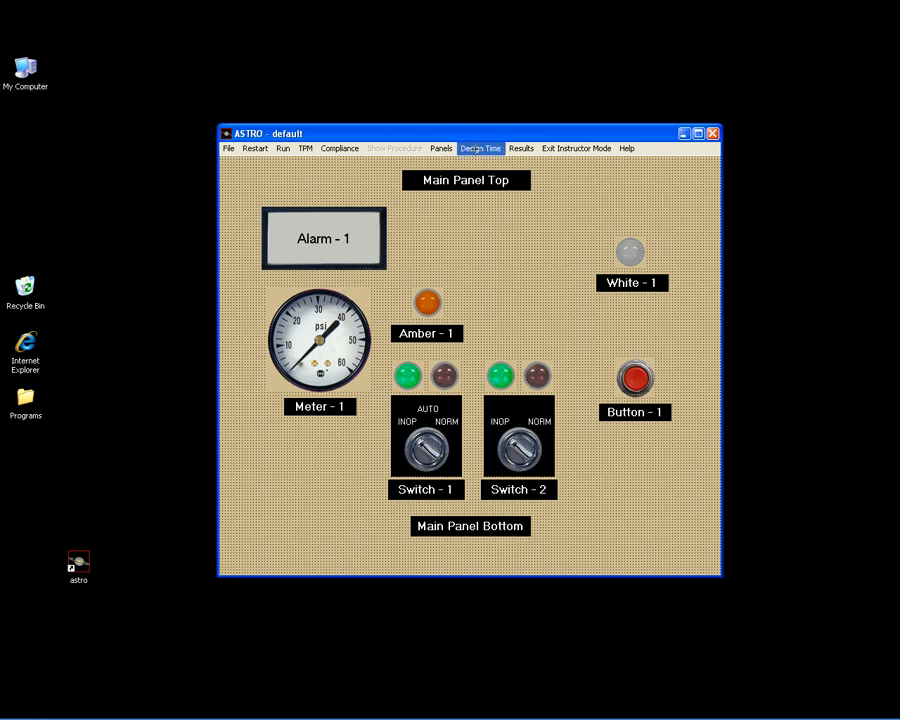
Step: Unlock the components of the default panel for design-time editing
{"action": "left_click", "coordinate": [474, 148]}
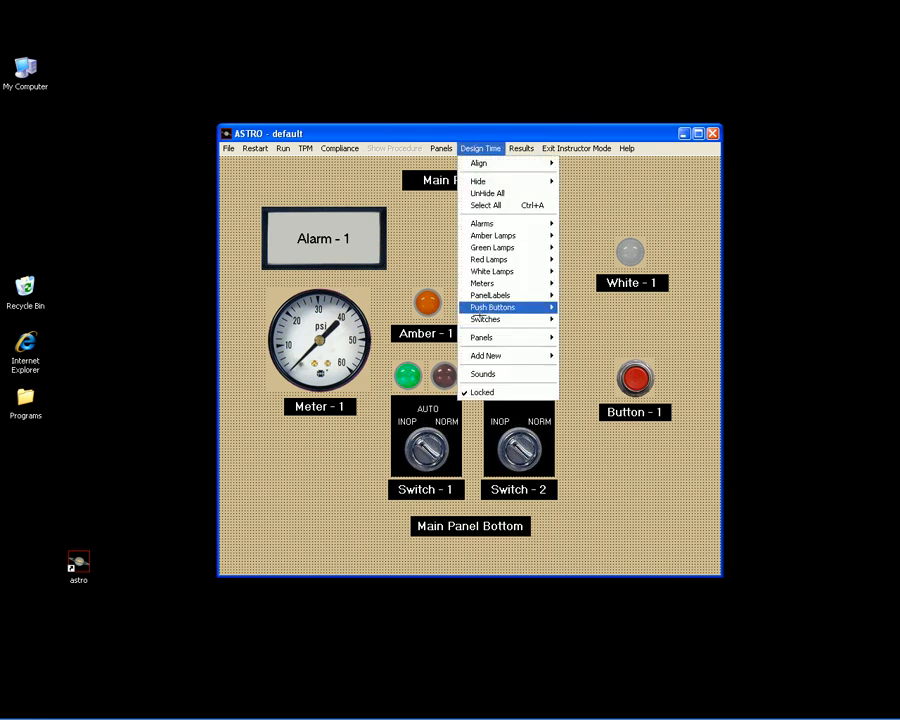
{"action": "left_click", "coordinate": [482, 392]}
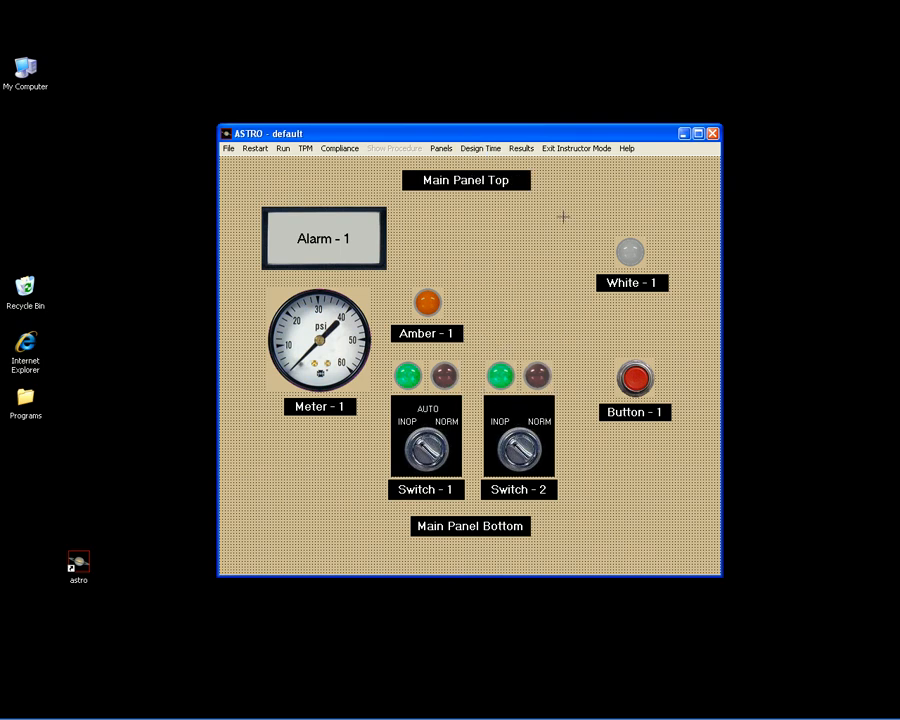
Step: Select the White-1 lamp and the Button-1 push button with their labels and hide them from the panel
{"action": "left_click_drag", "start_coordinate": [563, 216], "coordinate": [669, 443]}
{"action": "left_click_drag", "start_coordinate": [692, 461], "coordinate": [693, 460]}
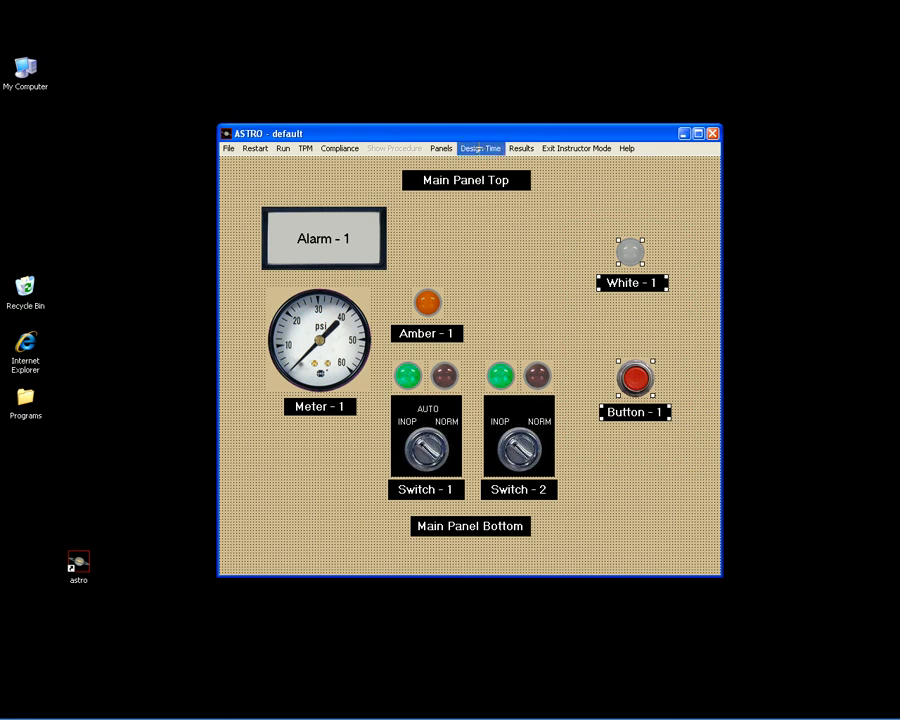
{"action": "left_click", "coordinate": [480, 148]}
{"action": "mouse_move", "coordinate": [480, 180]}
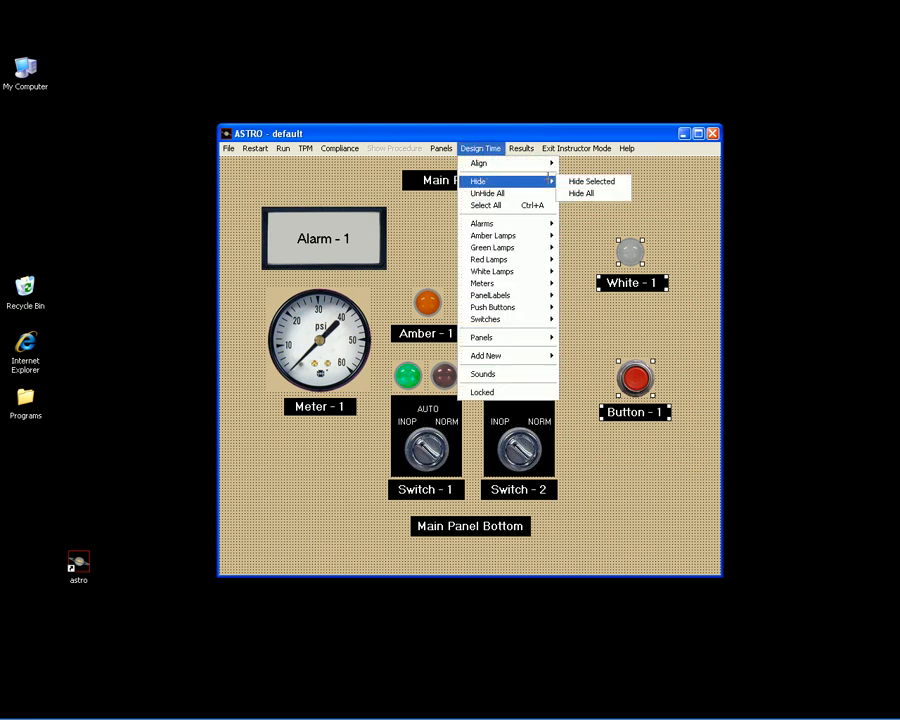
{"action": "left_click", "coordinate": [580, 181]}
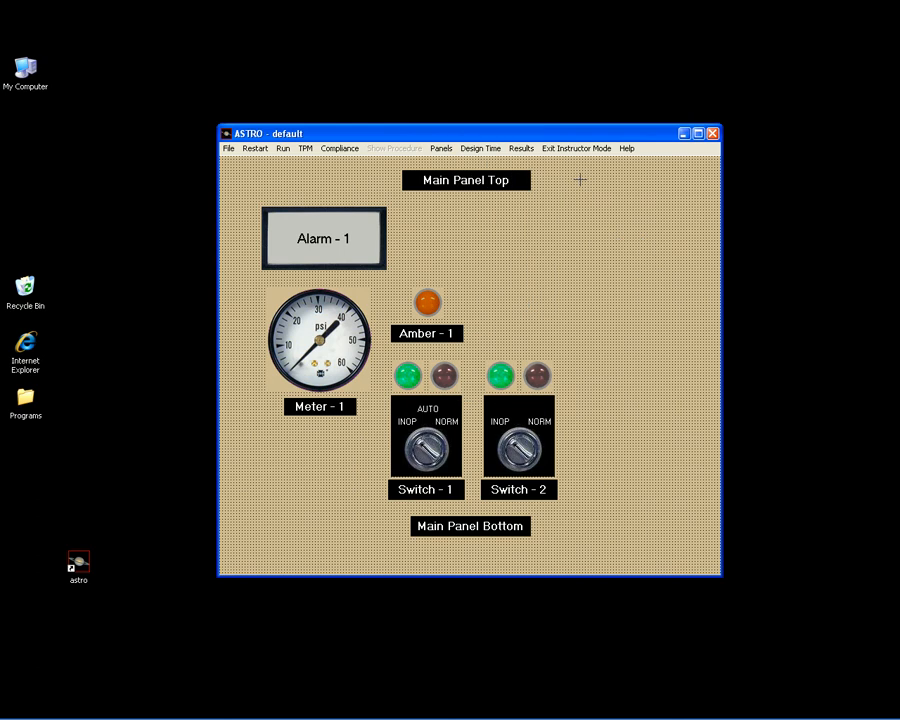
Step: Extend the panel window's height downward and move the Main Panel Bottom label down to the new lower edge
{"action": "left_click_drag", "start_coordinate": [502, 131], "coordinate": [502, 69]}
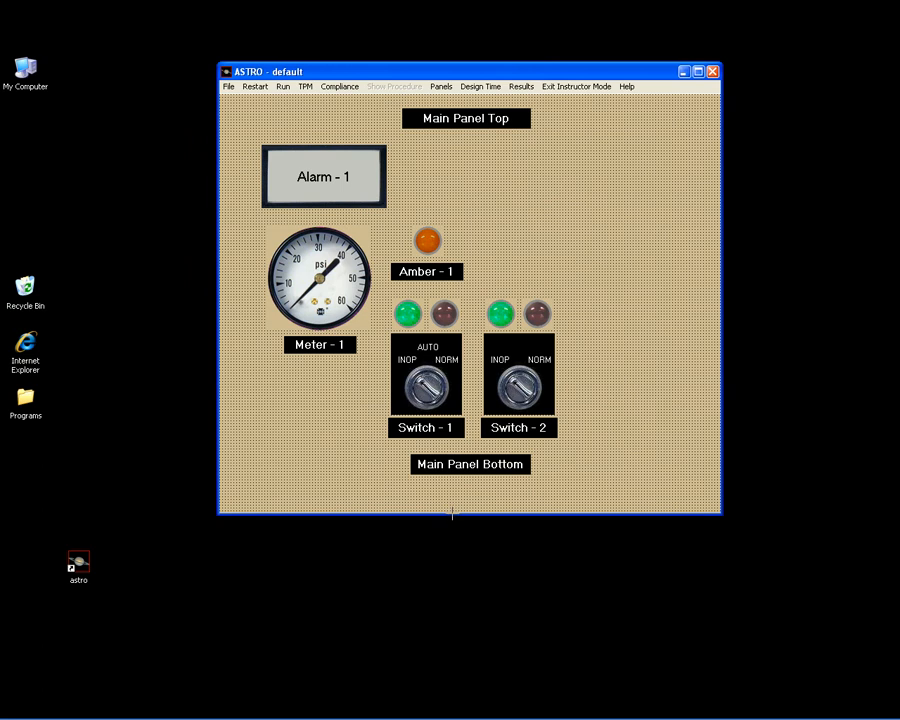
{"action": "left_click_drag", "start_coordinate": [452, 514], "coordinate": [453, 651]}
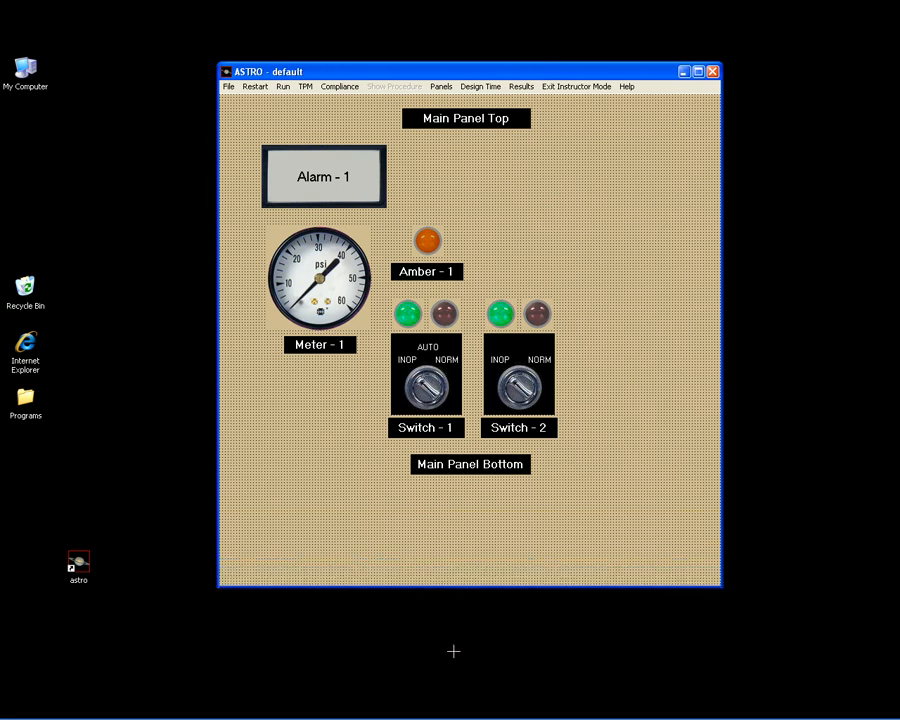
{"action": "left_click_drag", "start_coordinate": [458, 462], "coordinate": [462, 625]}
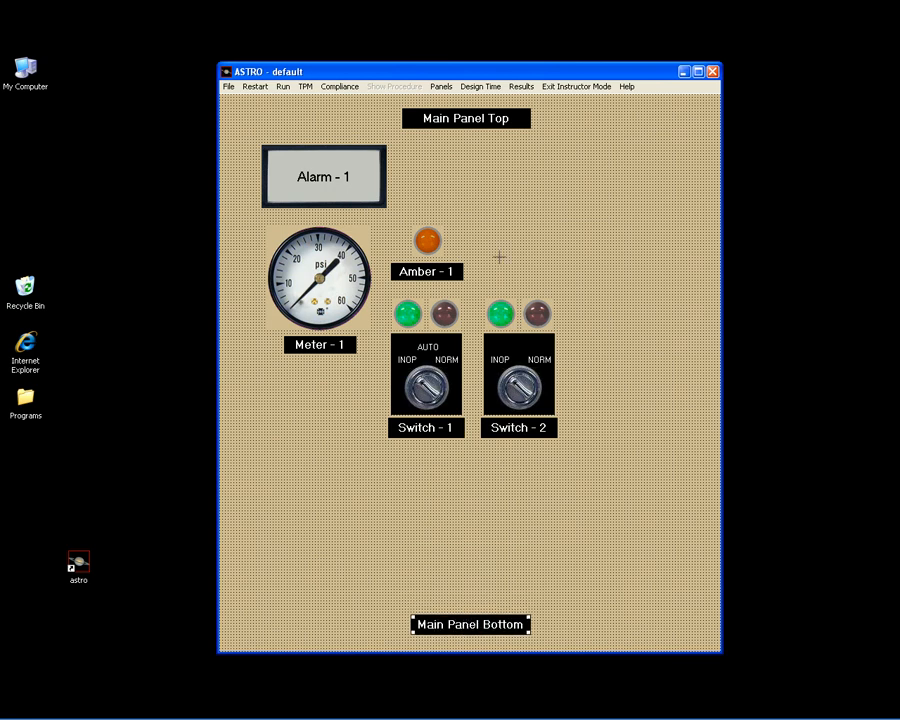
Step: Add a new alarm and arrange it side by side with Alarm-1, centred beneath the Main Panel Top label
{"action": "left_click", "coordinate": [480, 86]}
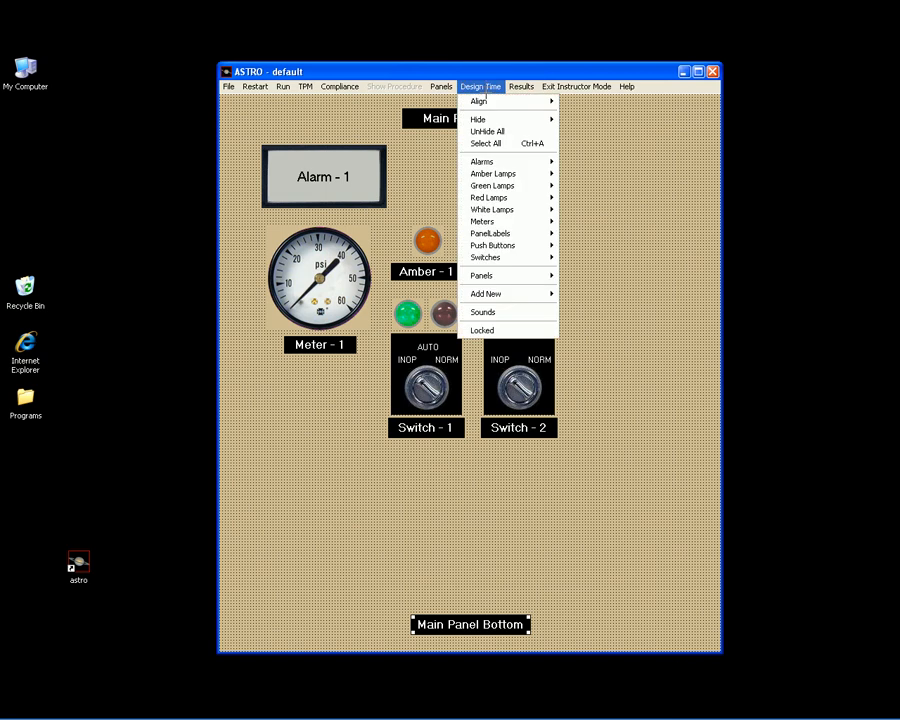
{"action": "mouse_move", "coordinate": [484, 292]}
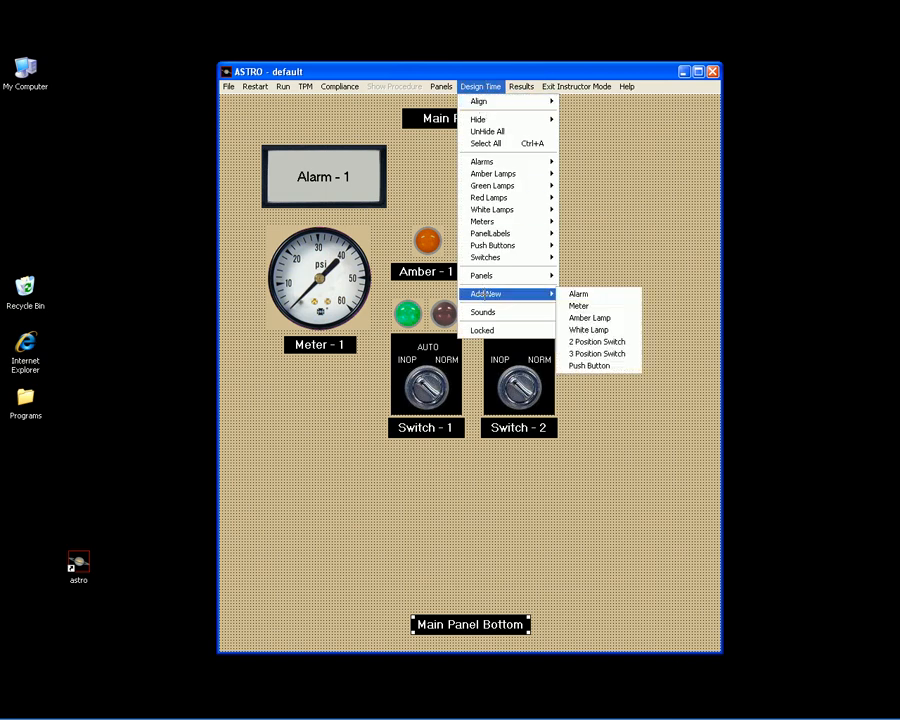
{"action": "left_click", "coordinate": [578, 293]}
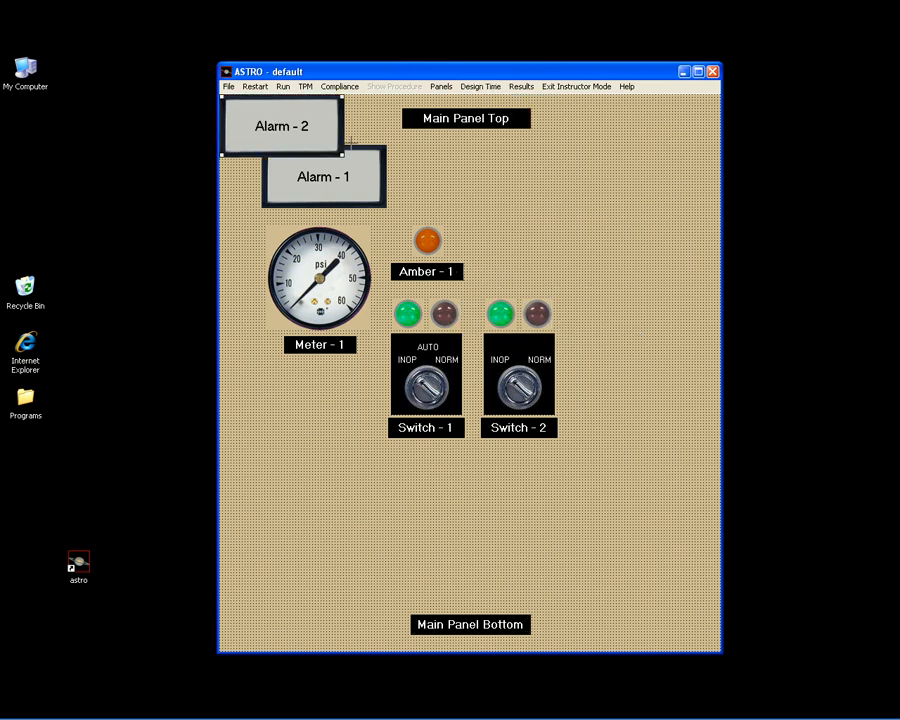
{"action": "left_click_drag", "start_coordinate": [272, 113], "coordinate": [522, 163]}
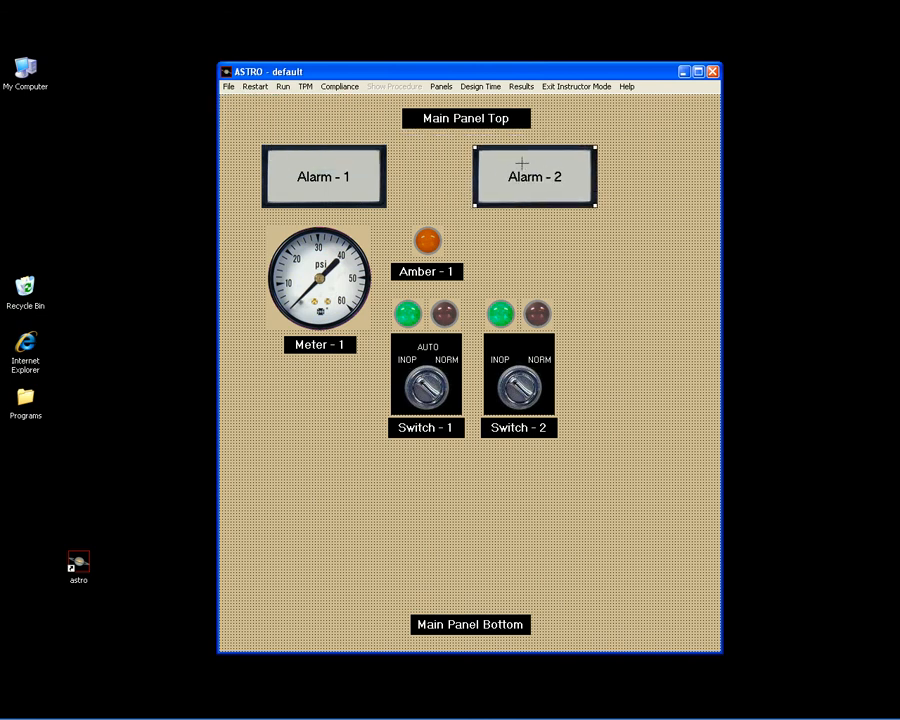
{"action": "left_click_drag", "start_coordinate": [352, 172], "coordinate": [436, 170]}
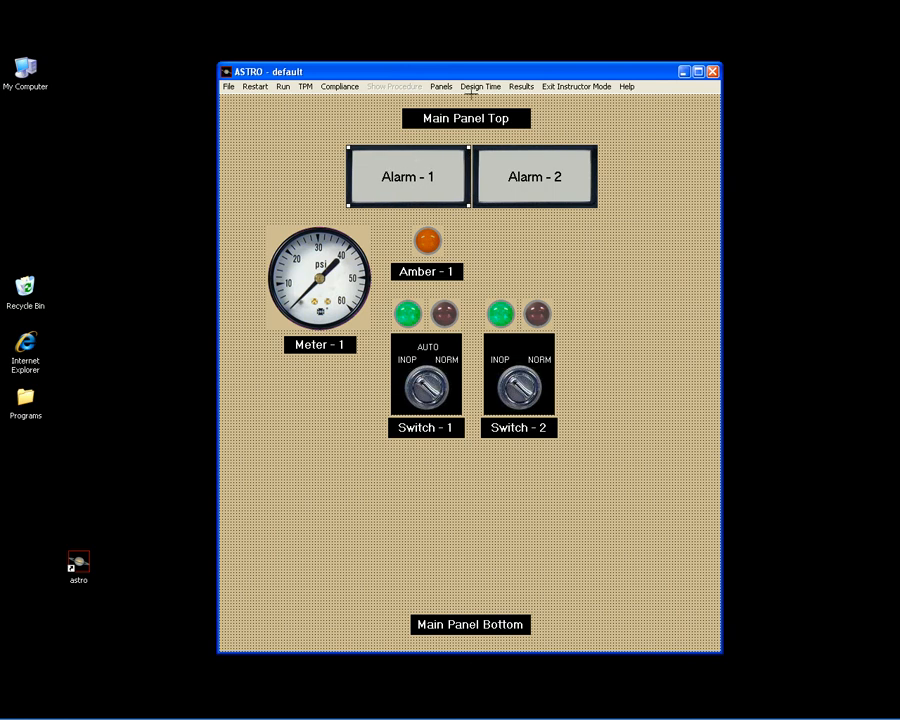
Step: Add a new meter and place it level with Meter-1 on the opposite side of the panel, beyond Switch-2
{"action": "left_click", "coordinate": [475, 86]}
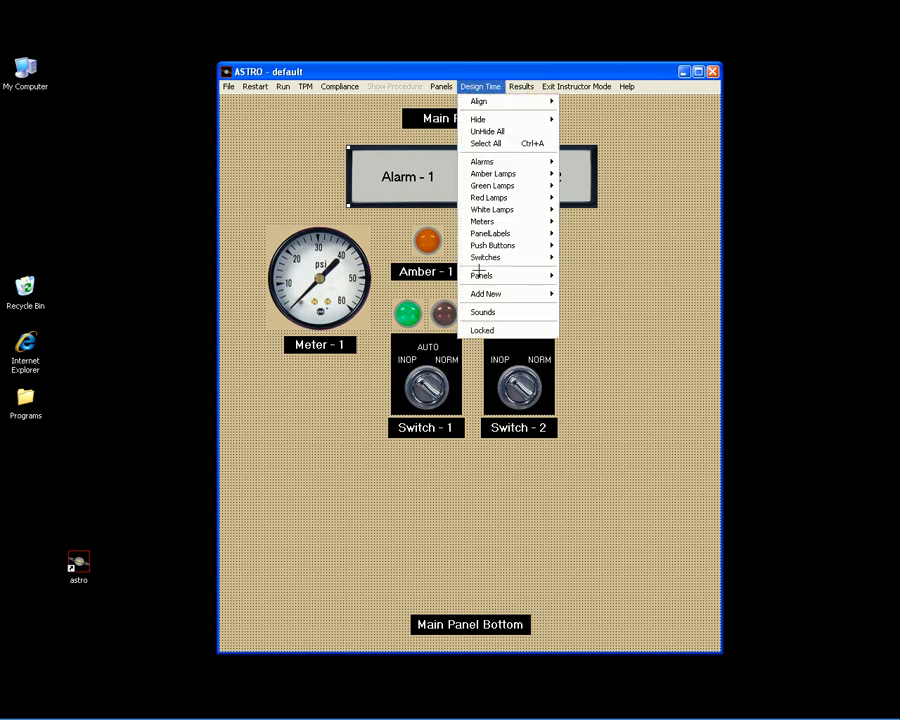
{"action": "mouse_move", "coordinate": [472, 294]}
{"action": "left_click", "coordinate": [578, 305]}
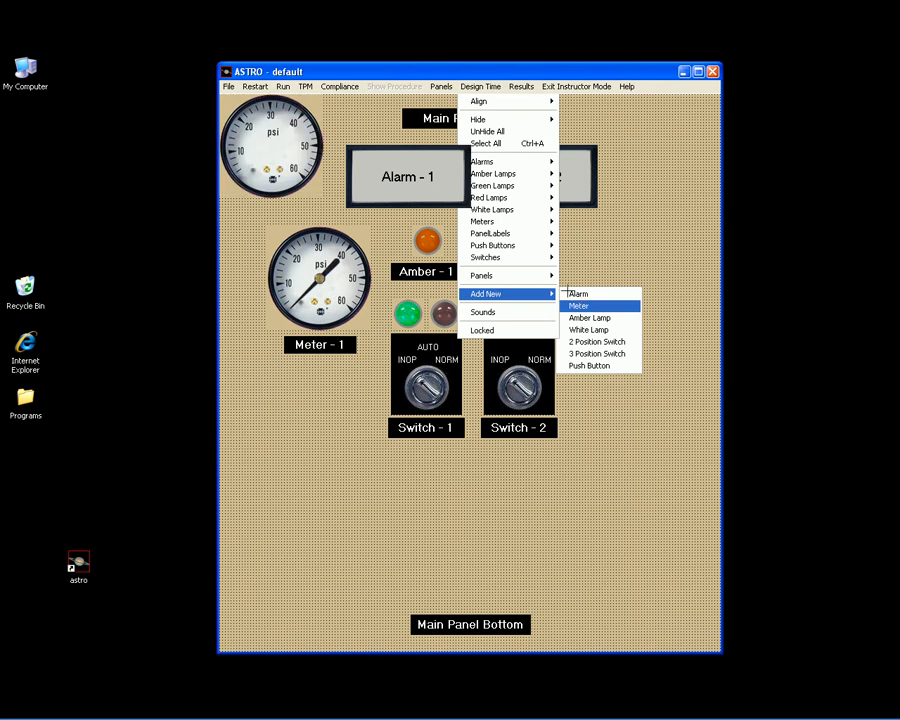
{"action": "left_click_drag", "start_coordinate": [271, 146], "coordinate": [615, 281]}
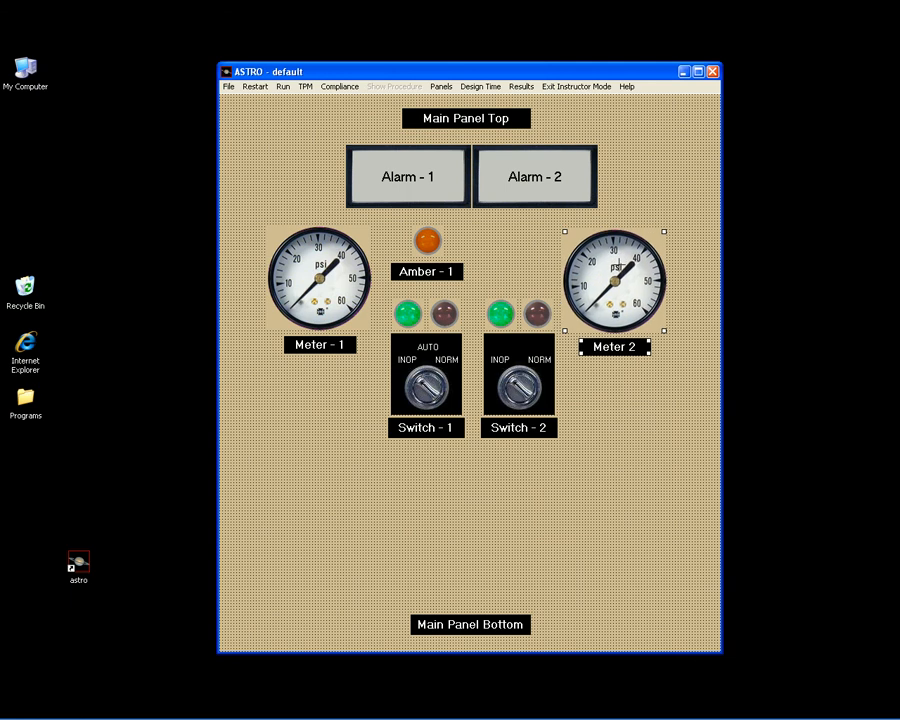
Step: Add a new 2 position switch and place it with its lamps below Meter-1, leaving a gap beneath the meter
{"action": "left_click", "coordinate": [488, 87]}
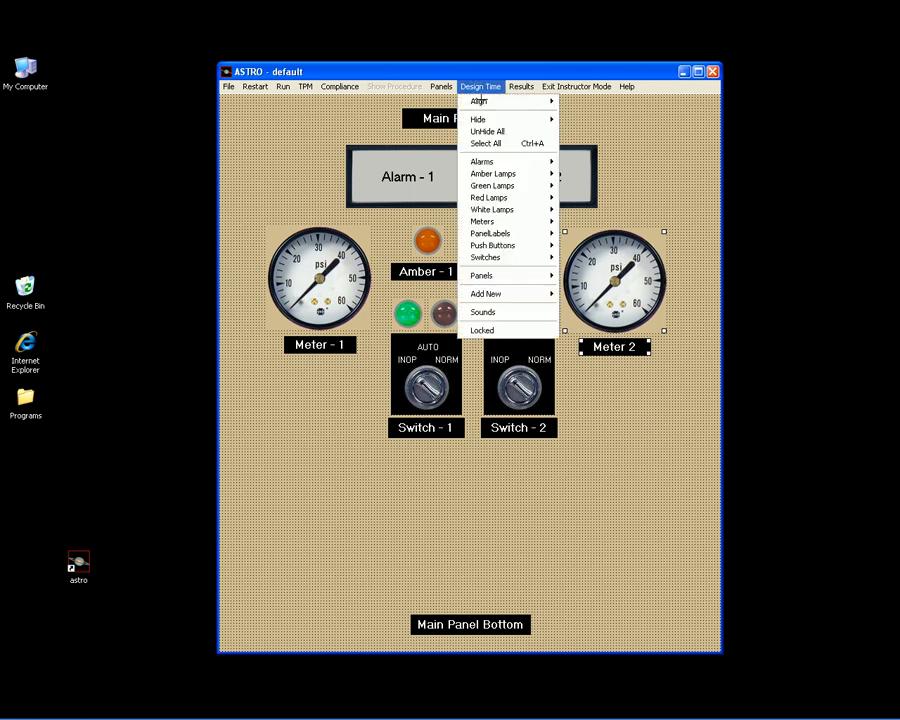
{"action": "mouse_move", "coordinate": [512, 294]}
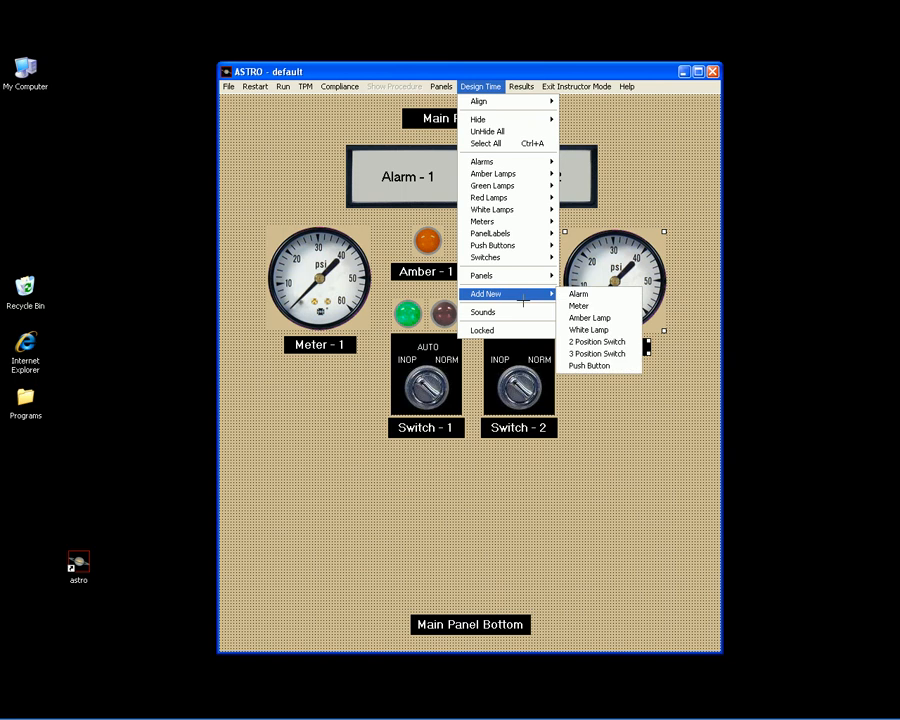
{"action": "left_click", "coordinate": [596, 342]}
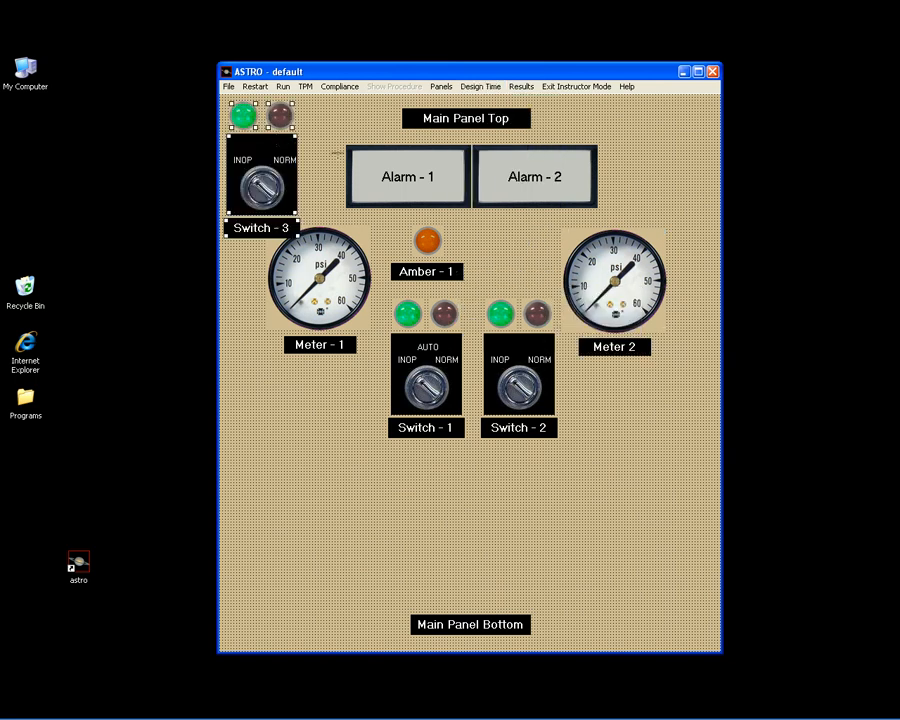
{"action": "left_click_drag", "start_coordinate": [280, 115], "coordinate": [314, 439]}
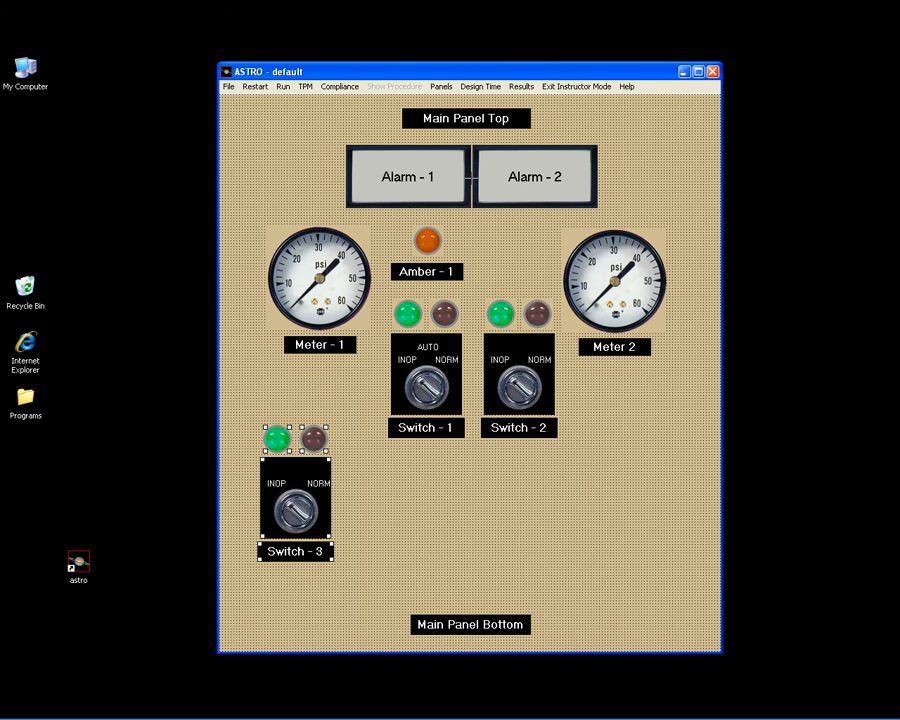
Step: Add a new amber lamp and place it between Meter-1 and the 2 position switch below that meter
{"action": "left_click", "coordinate": [481, 86]}
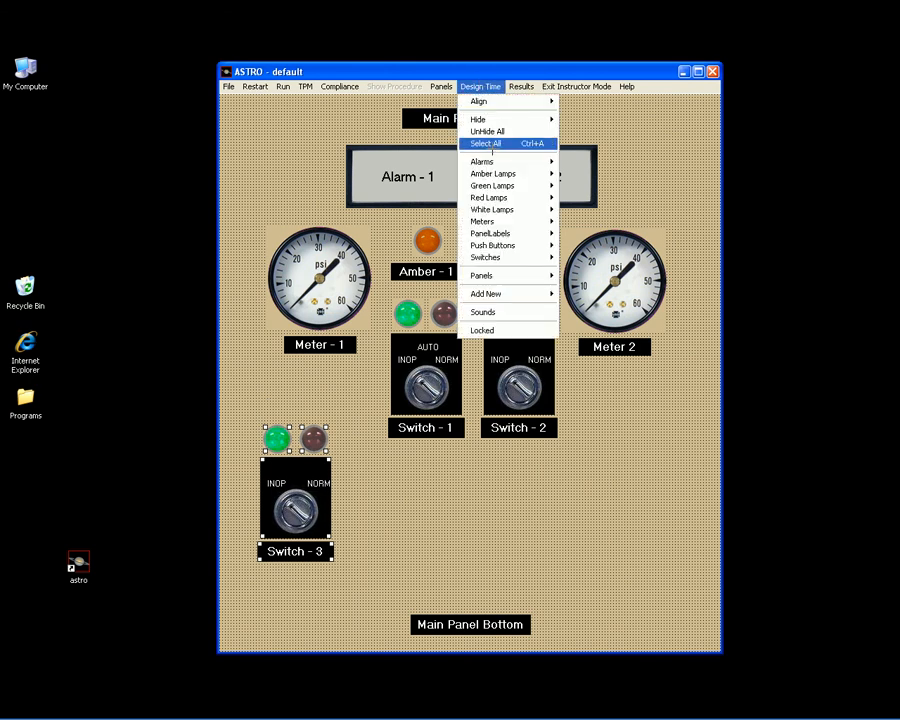
{"action": "mouse_move", "coordinate": [500, 294]}
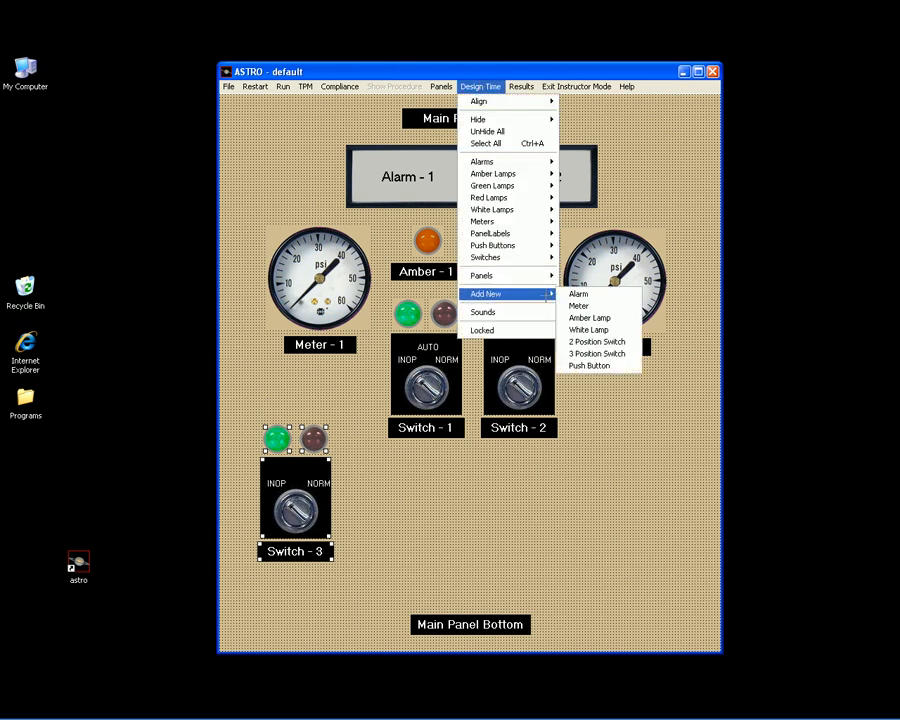
{"action": "left_click", "coordinate": [582, 317]}
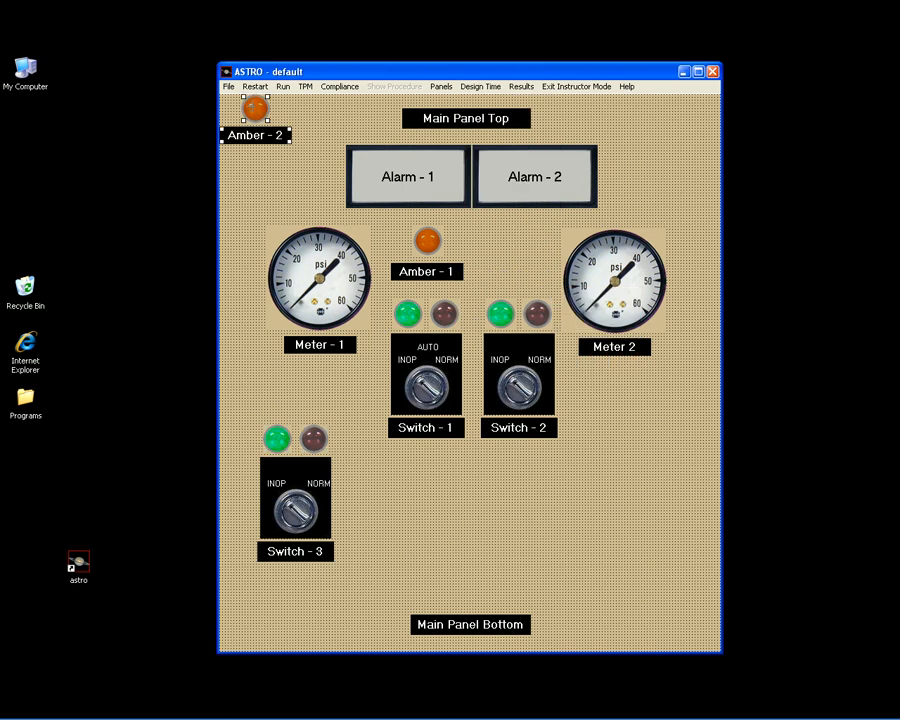
{"action": "left_click_drag", "start_coordinate": [255, 108], "coordinate": [297, 370]}
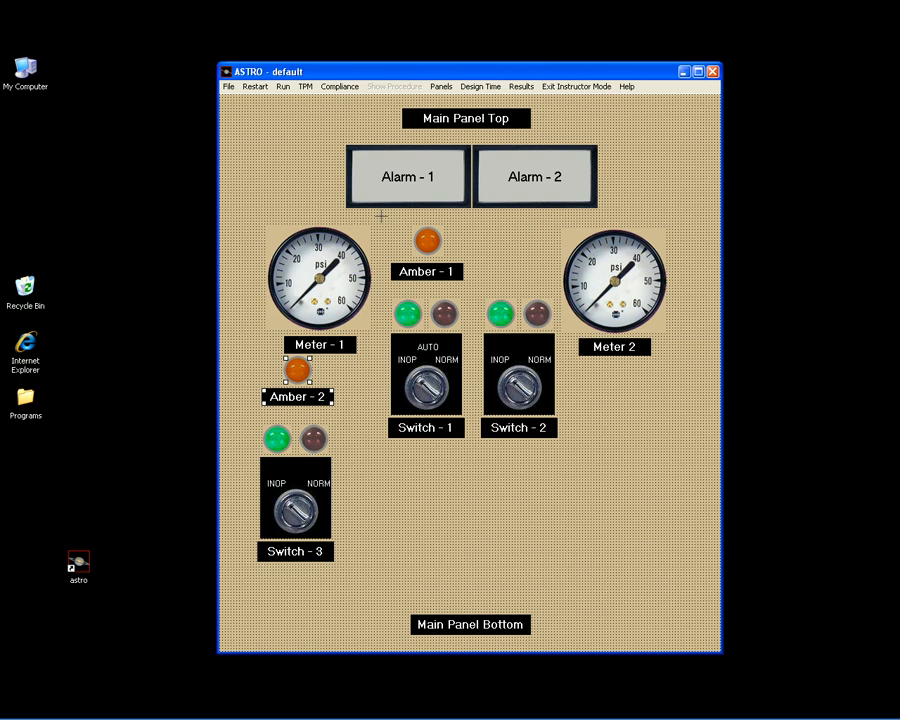
Step: Move Amber-1 and Switch-1 together below Meter 2, and move Switch-2 with its lamps next to Meter-1
{"action": "left_click_drag", "start_coordinate": [380, 212], "coordinate": [474, 465]}
{"action": "left_click_drag", "start_coordinate": [444, 313], "coordinate": [629, 451]}
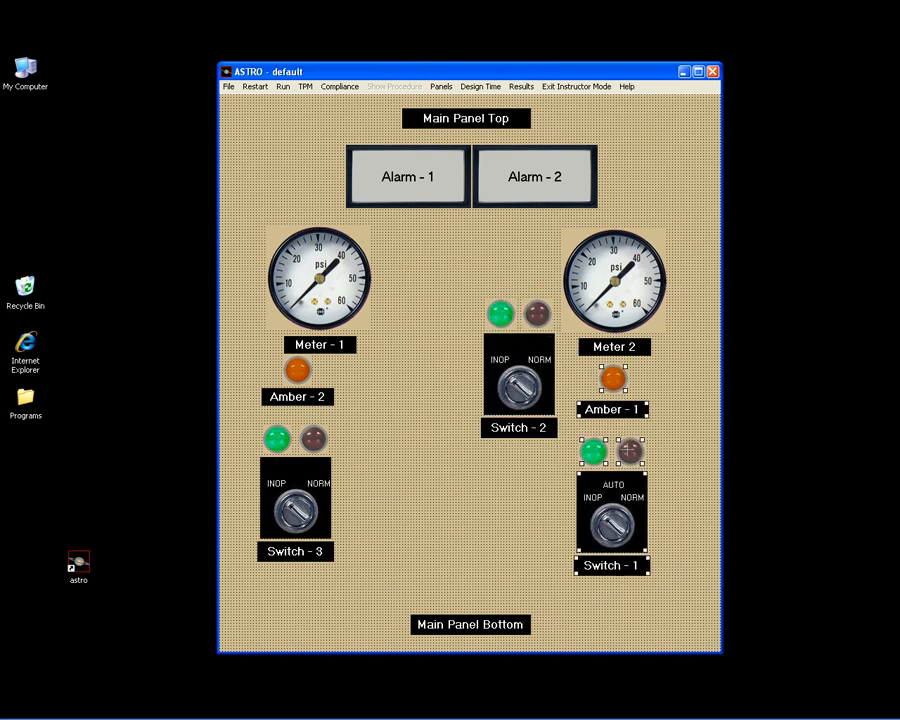
{"action": "left_click_drag", "start_coordinate": [456, 283], "coordinate": [566, 454]}
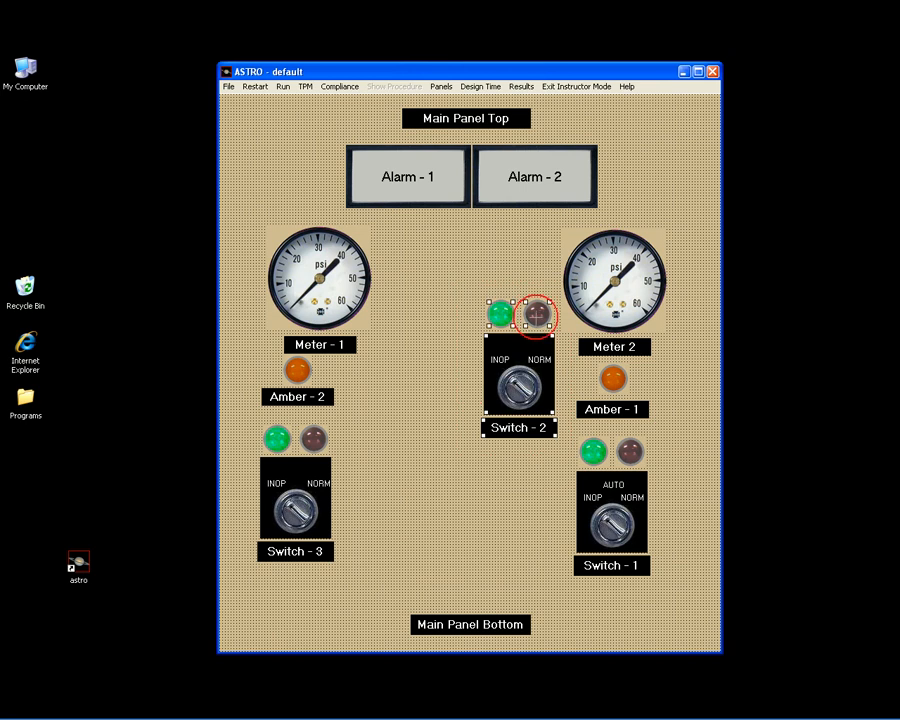
{"action": "left_click_drag", "start_coordinate": [536, 313], "coordinate": [433, 281]}
Step: Move Amber-2 and Switch-3 beside Amber-1 and Switch-1, and shift that whole group with Meter 2 slightly toward the panel centre
{"action": "left_click_drag", "start_coordinate": [241, 346], "coordinate": [356, 587]}
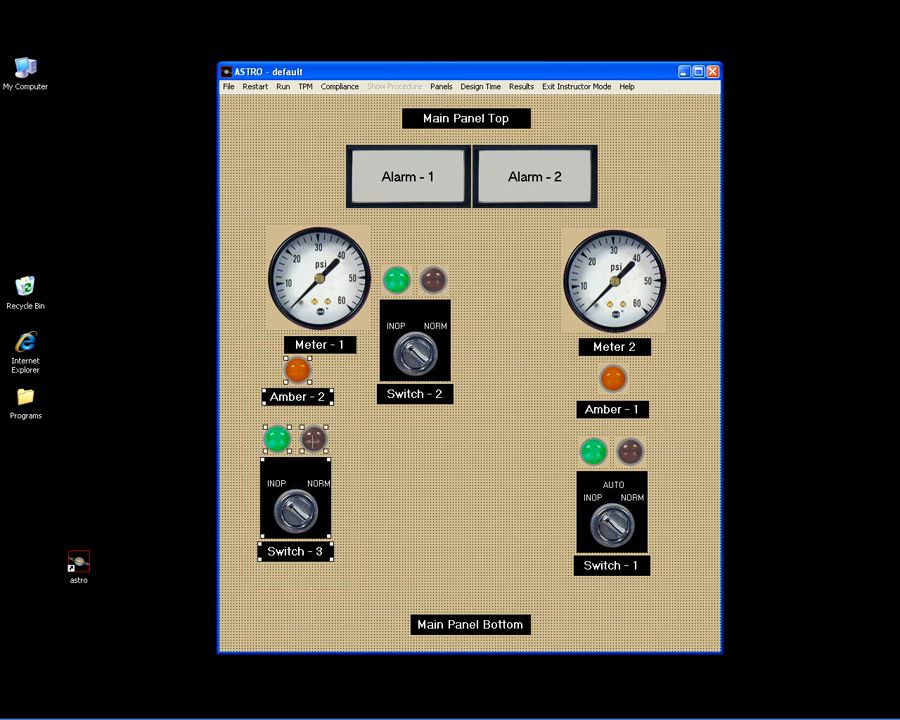
{"action": "left_click_drag", "start_coordinate": [313, 439], "coordinate": [541, 452]}
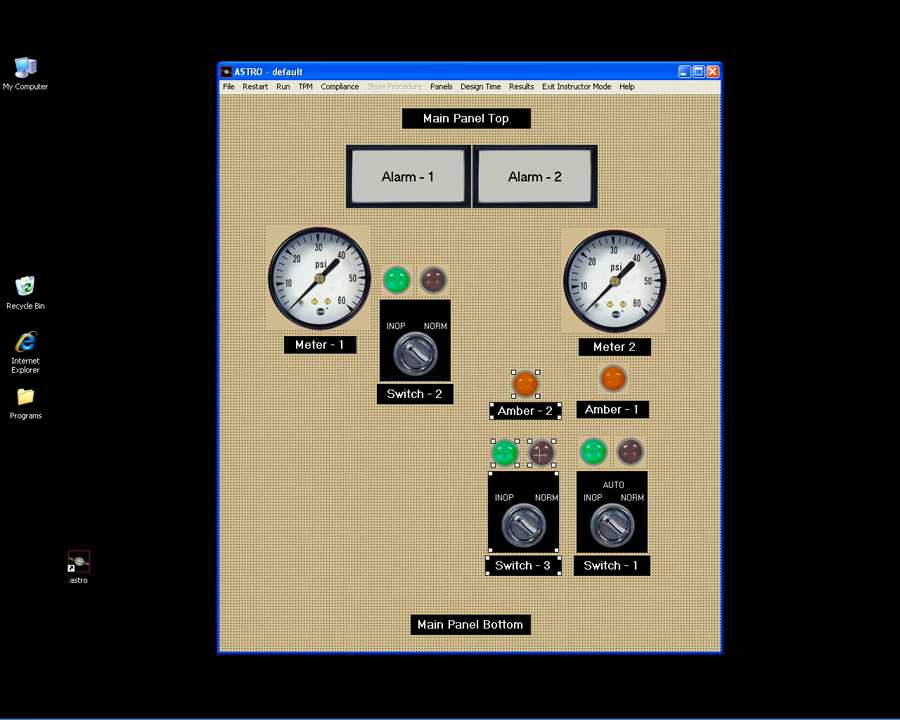
{"action": "left_click_drag", "start_coordinate": [461, 218], "coordinate": [670, 594]}
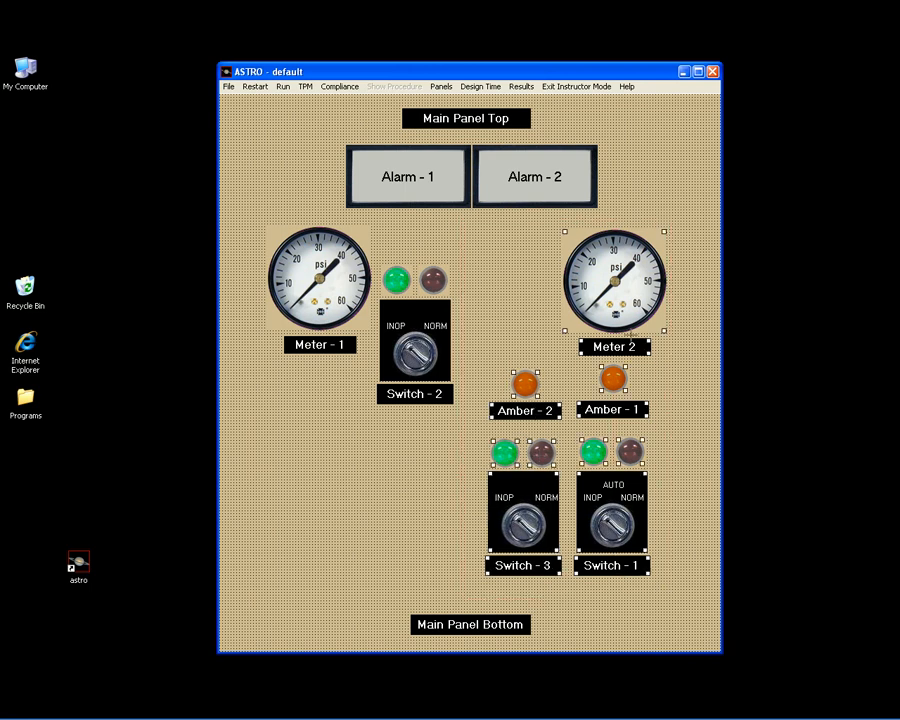
{"action": "left_click_drag", "start_coordinate": [617, 303], "coordinate": [597, 303]}
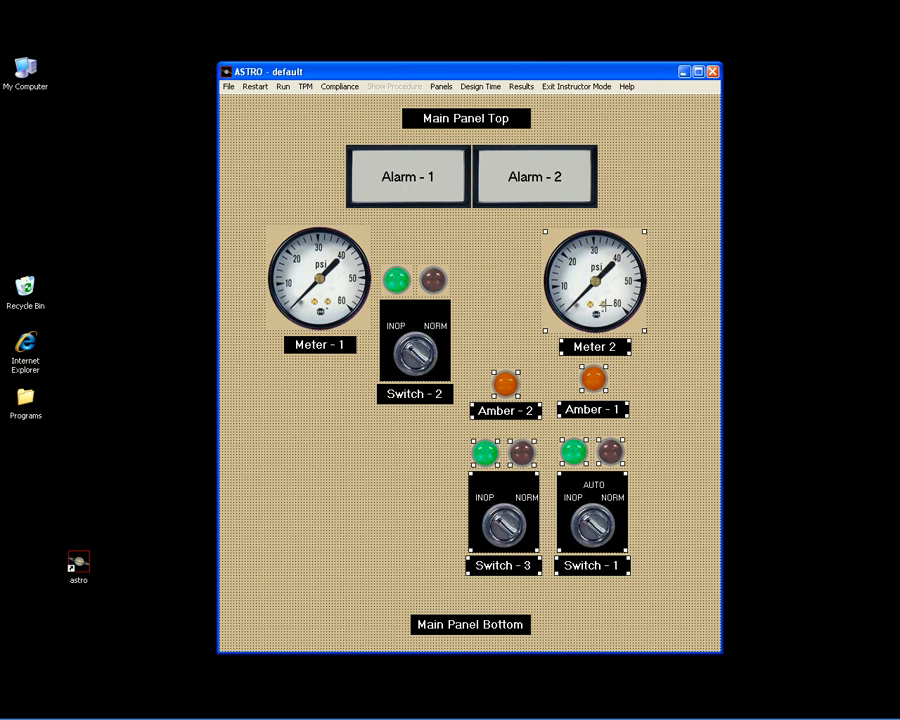
{"action": "left_click", "coordinate": [671, 203]}
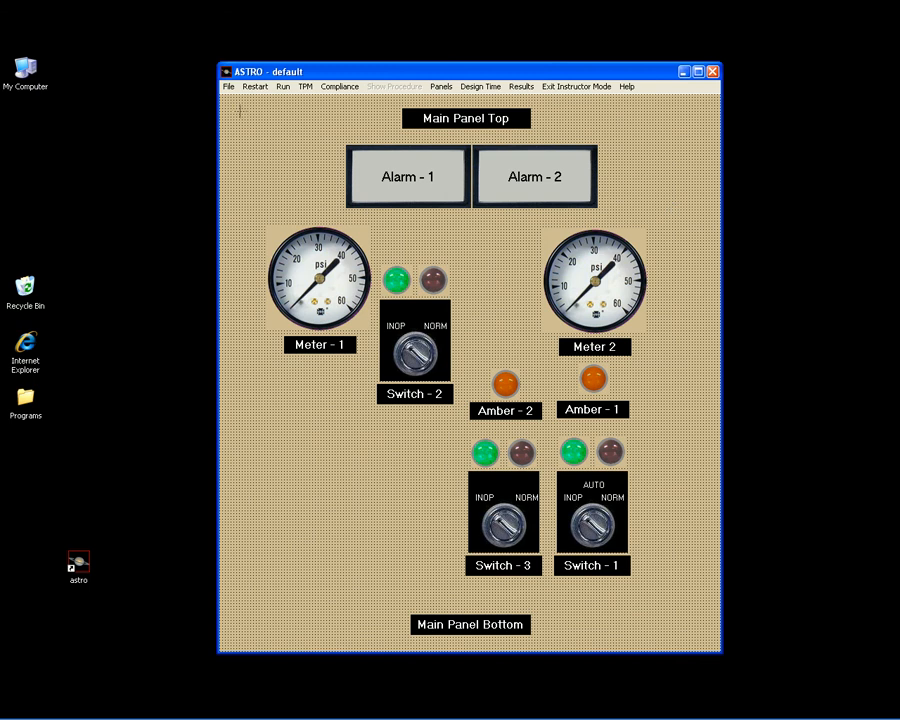
Step: Save the panel configuration as Instructor_demo in the config folder
{"action": "left_click", "coordinate": [228, 87]}
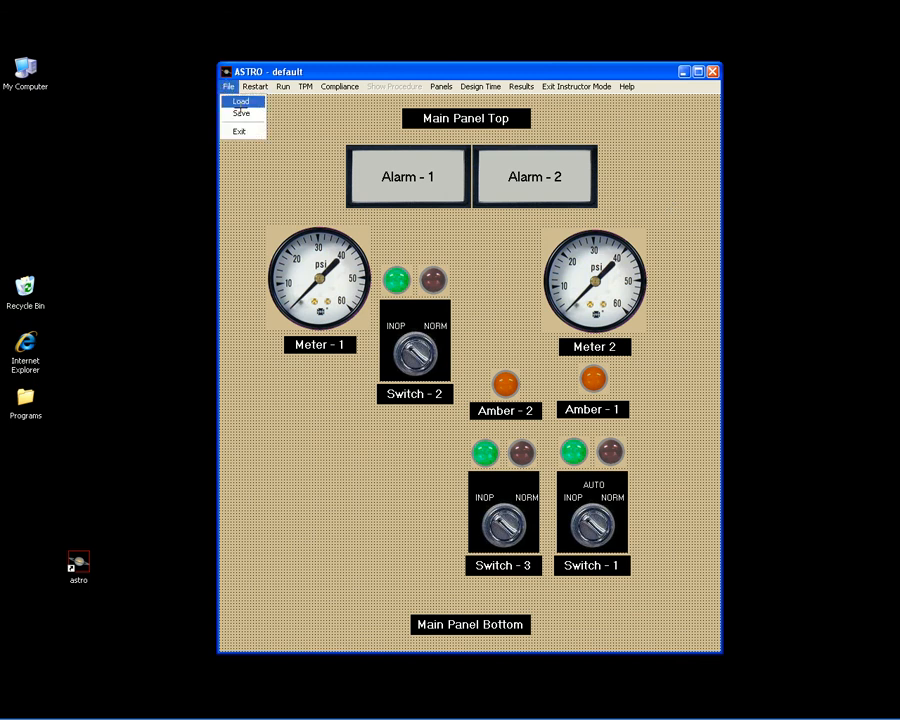
{"action": "left_click", "coordinate": [242, 114]}
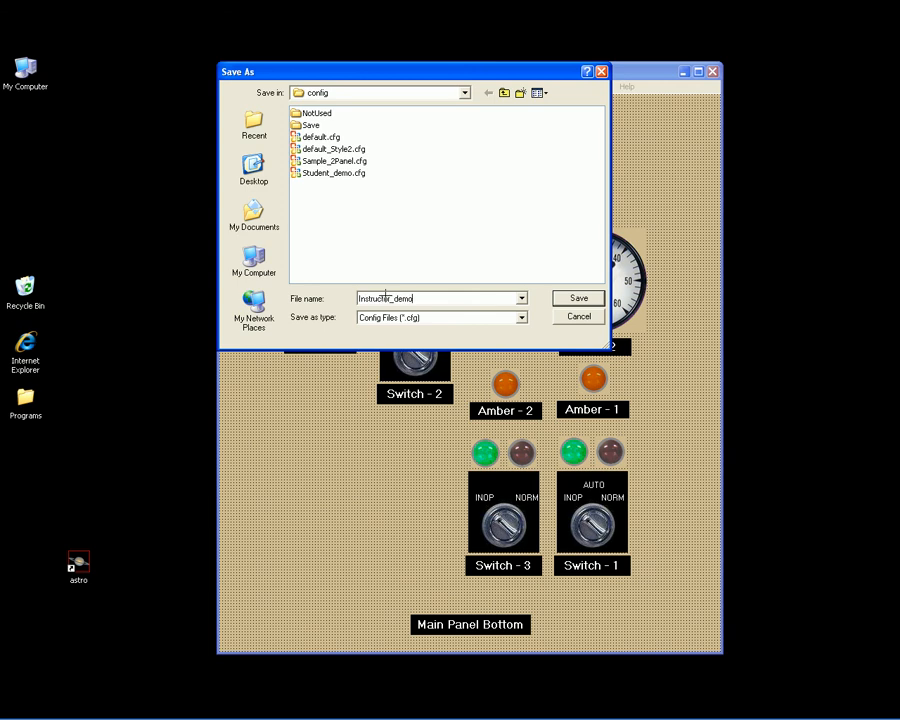
{"action": "left_click", "coordinate": [564, 298]}
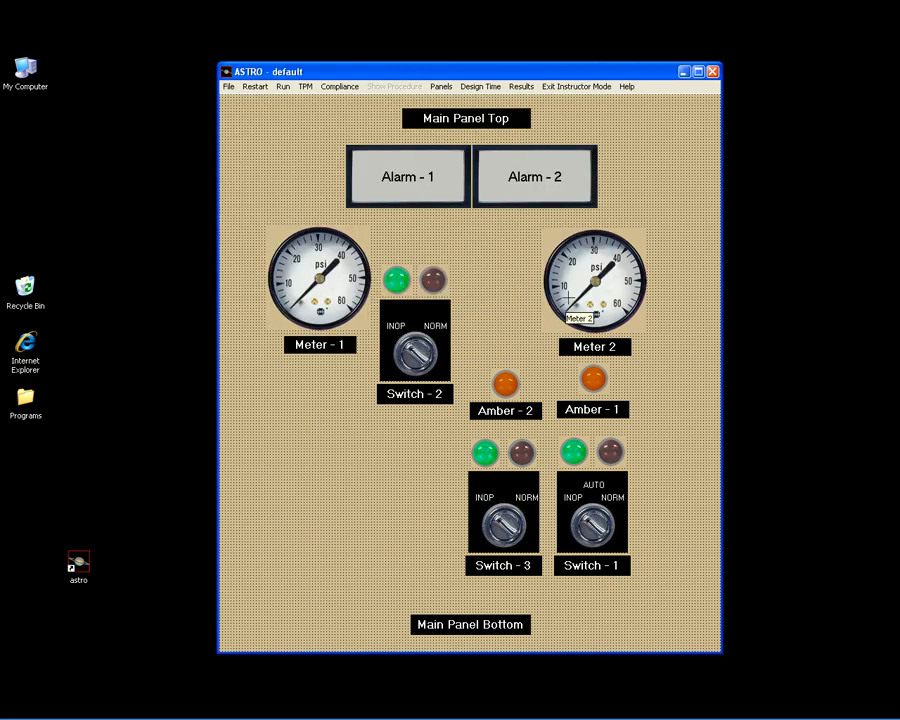